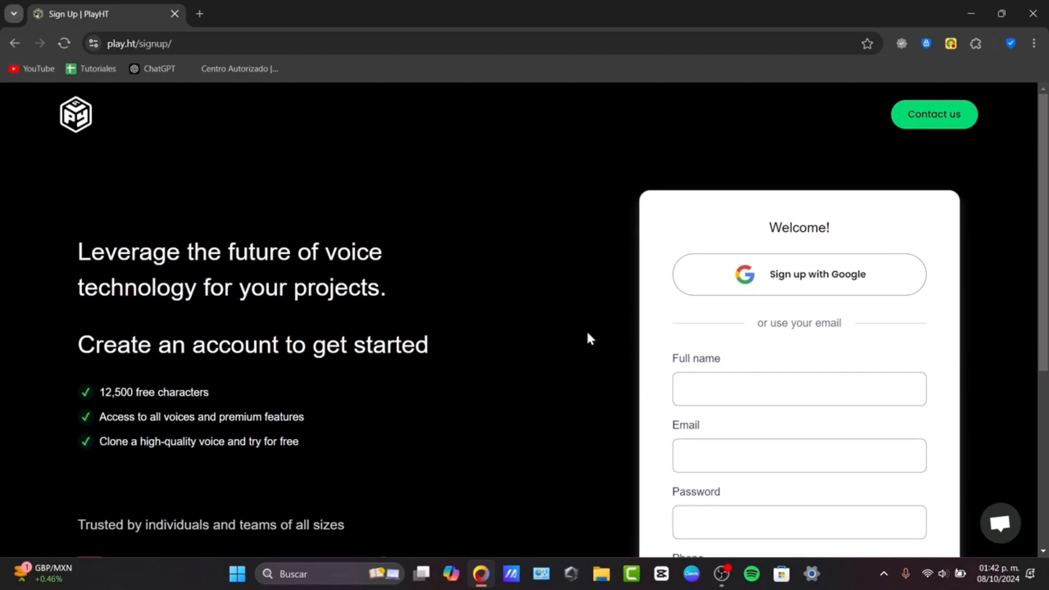
Step: Sign up for PlayHT with a Google account and approve sharing profile details with play.ht
{"action": "left_click", "coordinate": [116, 48]}
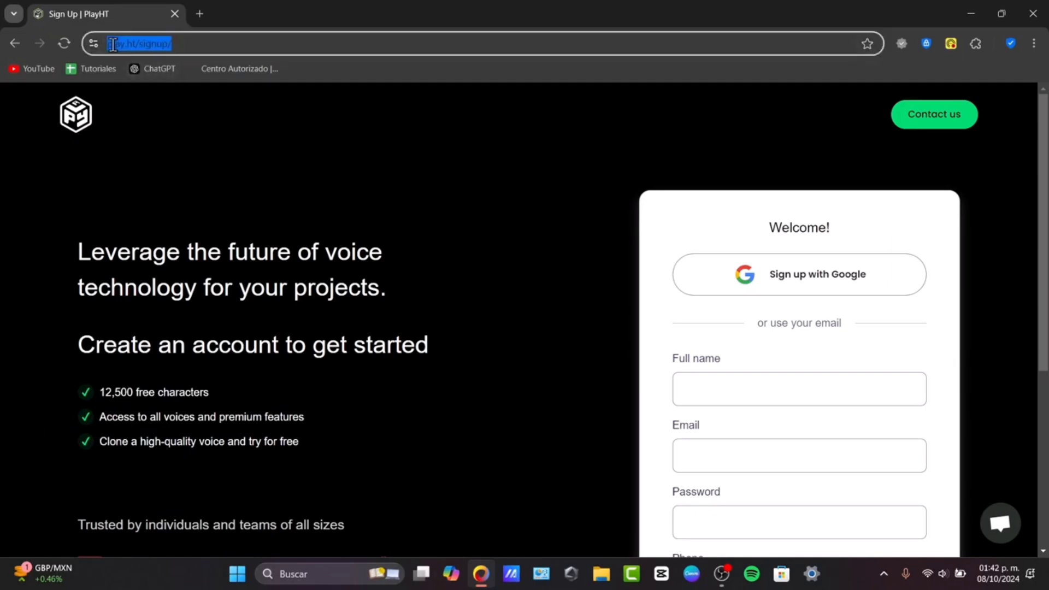
{"action": "left_click", "coordinate": [115, 47]}
{"action": "left_click", "coordinate": [404, 188]}
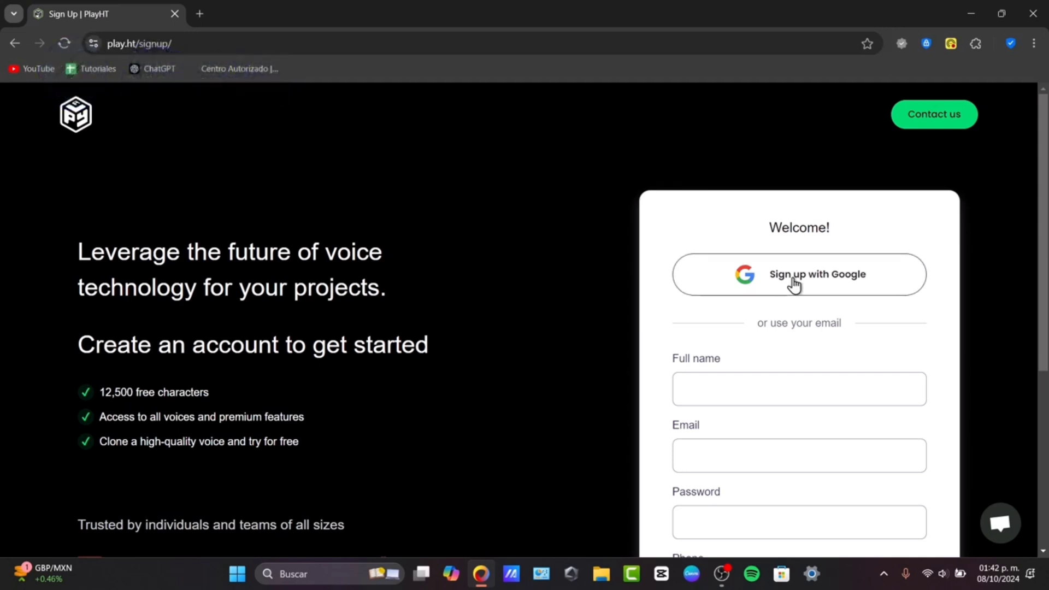
{"action": "left_click", "coordinate": [794, 281]}
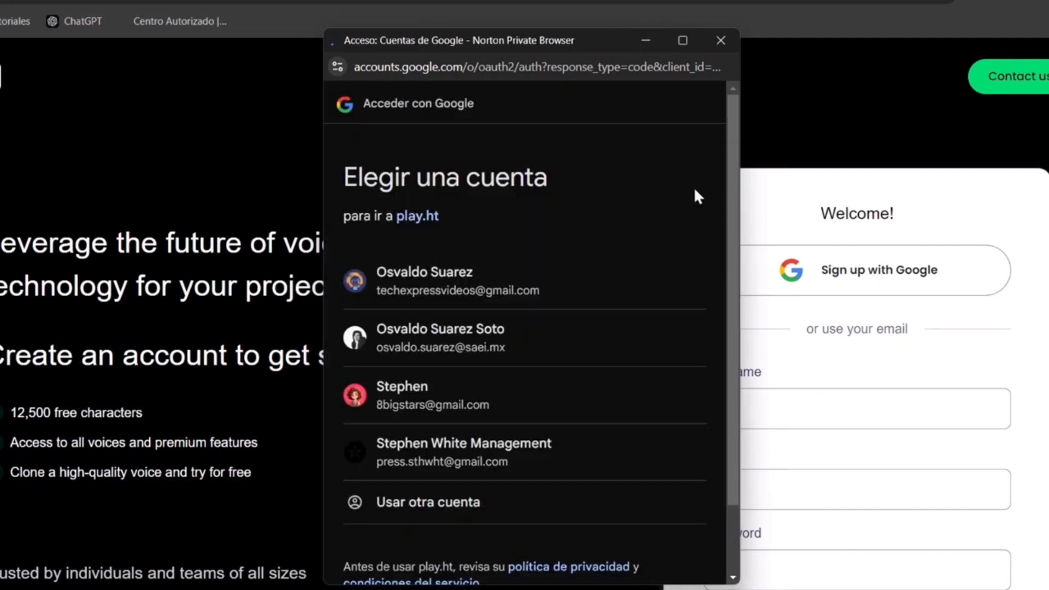
{"action": "left_click", "coordinate": [512, 271]}
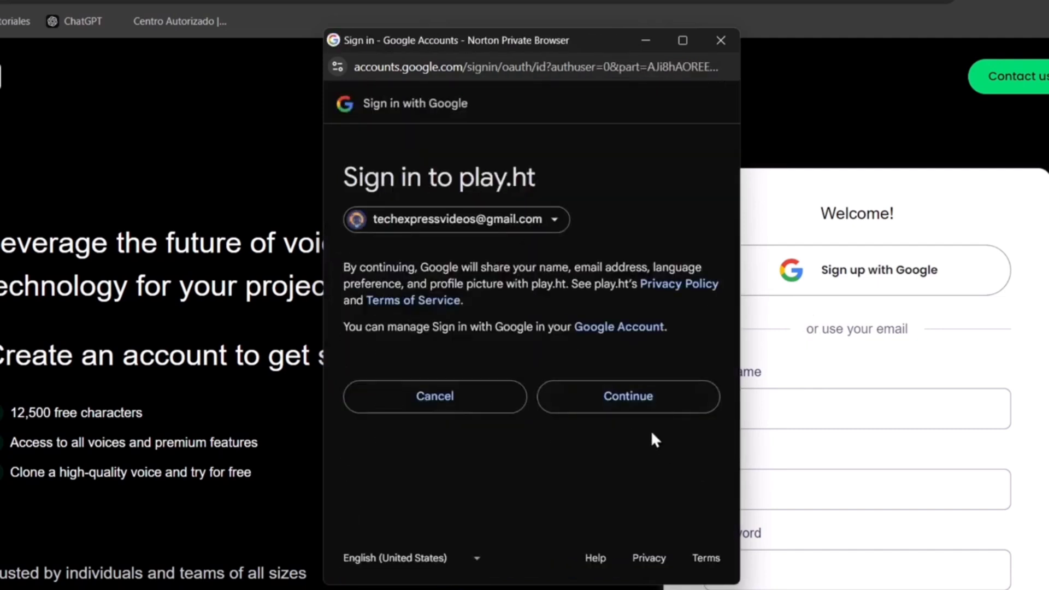
{"action": "left_click", "coordinate": [651, 408]}
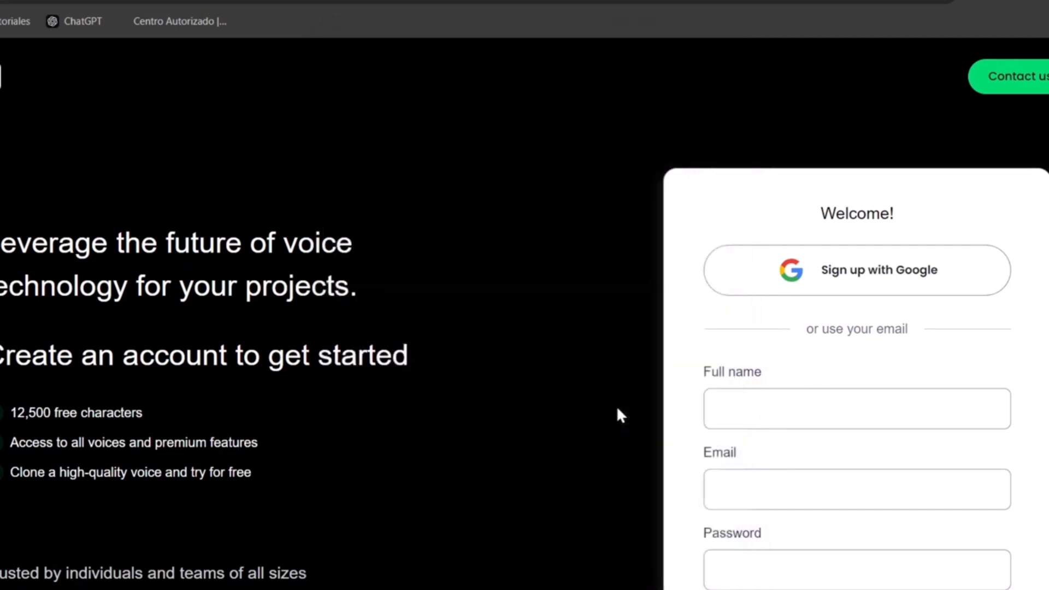
Step: Answer the onboarding questions as an Individual making audio for Videos and pick a video use
{"action": "scroll", "coordinate": [932, 271], "scroll_direction": "down", "scroll_amount": 5}
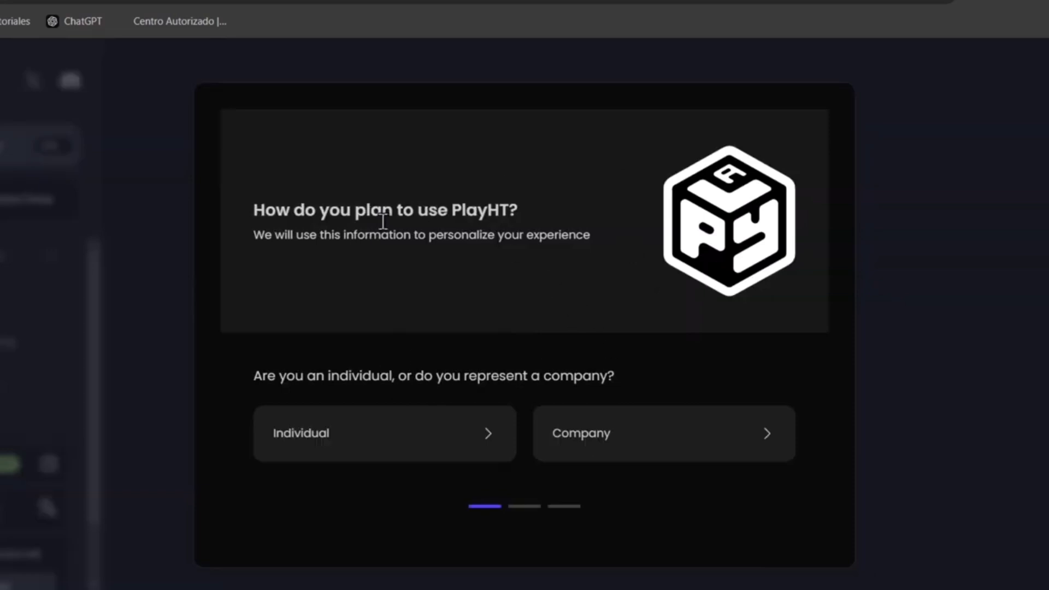
{"action": "left_click_drag", "start_coordinate": [382, 218], "coordinate": [536, 217]}
{"action": "left_click", "coordinate": [522, 215]}
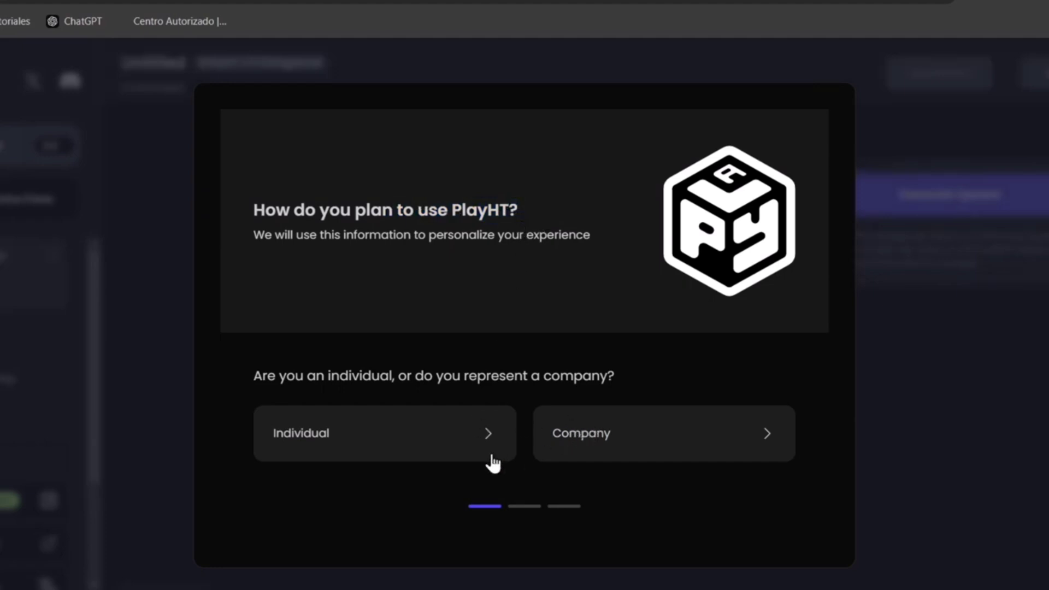
{"action": "left_click", "coordinate": [435, 457]}
{"action": "scroll", "coordinate": [579, 406], "scroll_direction": "down", "scroll_amount": 5}
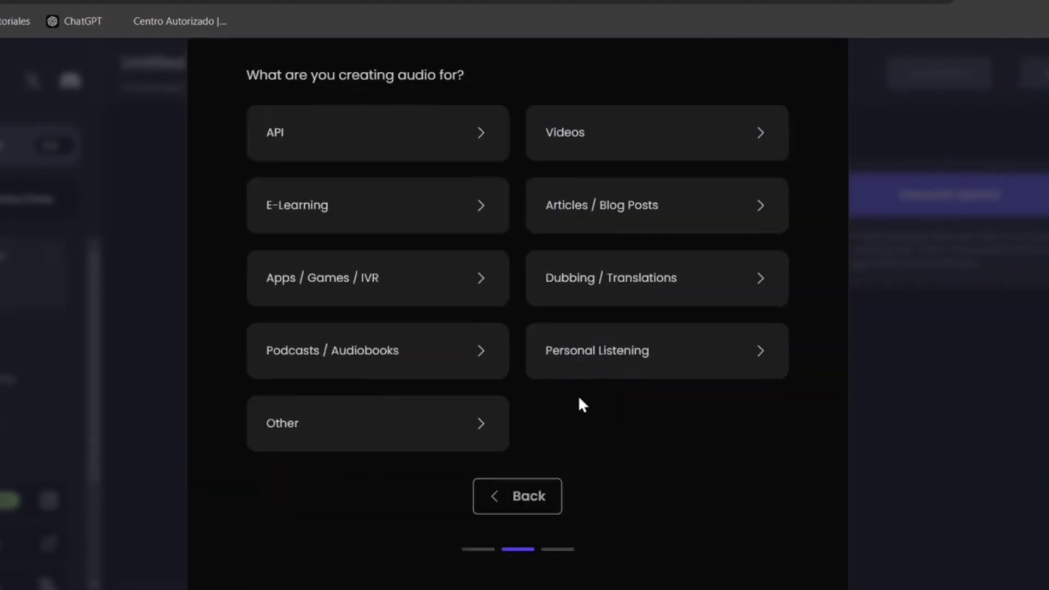
{"action": "left_click", "coordinate": [587, 146]}
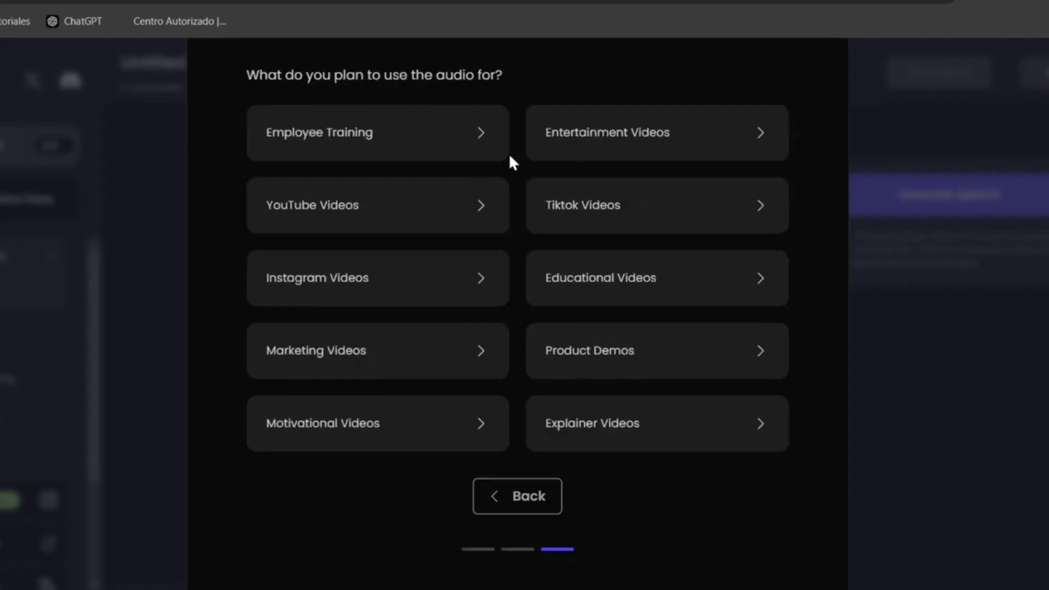
{"action": "left_click", "coordinate": [481, 212]}
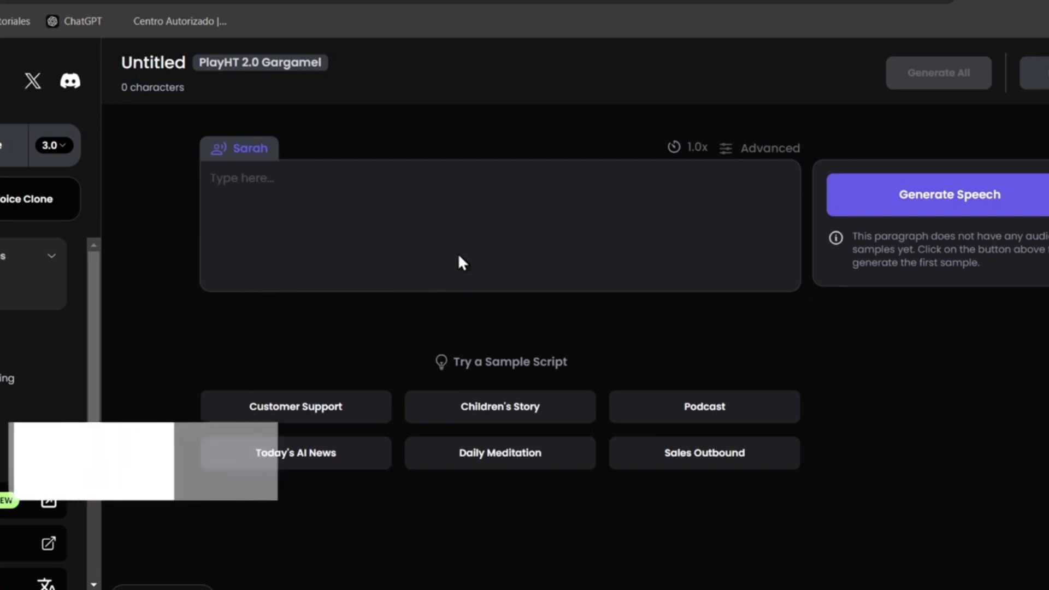
Step: Write '60- 90 seconds longs. mp3 and wav' in the first paragraph
{"action": "left_click", "coordinate": [289, 176]}
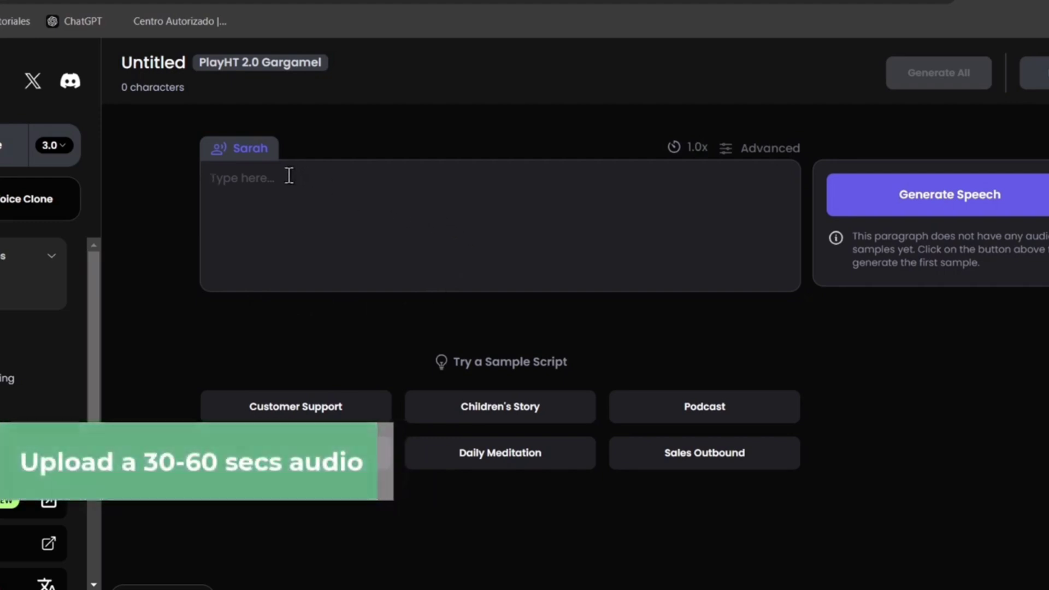
{"action": "type", "text": "60- 90 sec"}
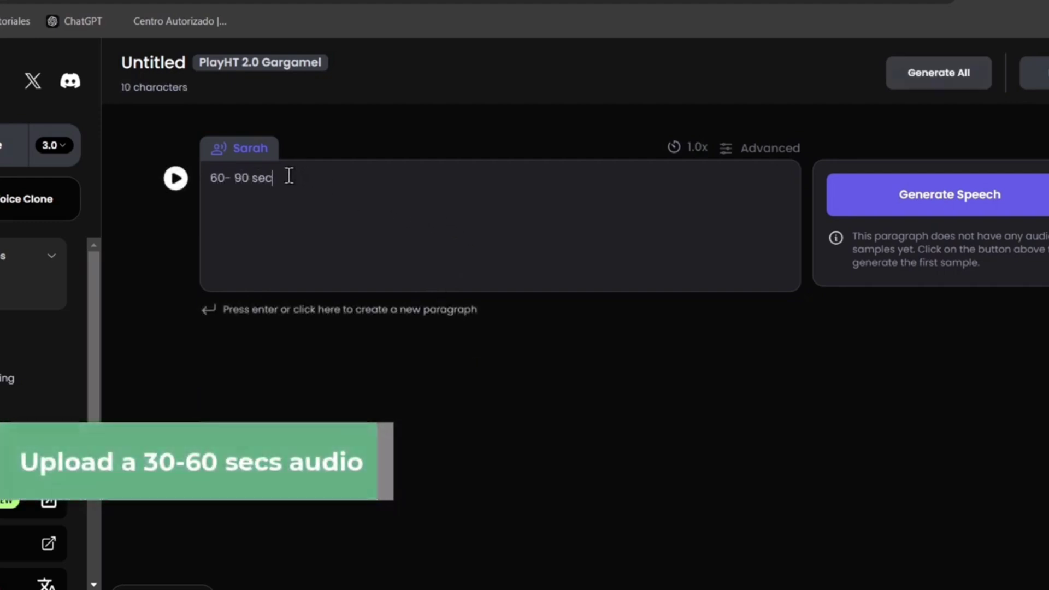
{"action": "type", "text": "onds longs."}
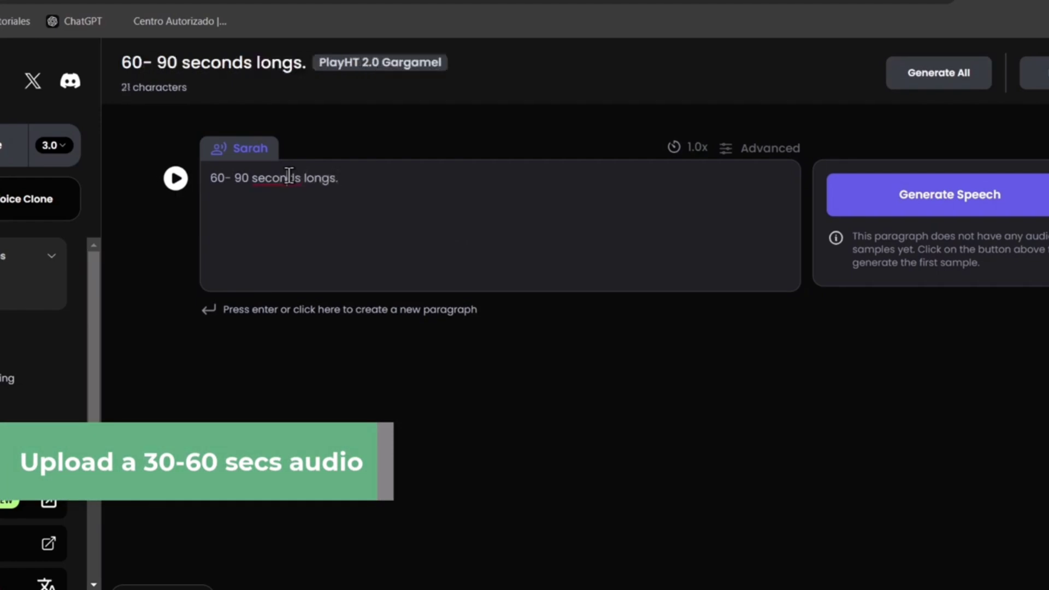
{"action": "triple_click", "coordinate": [288, 176]}
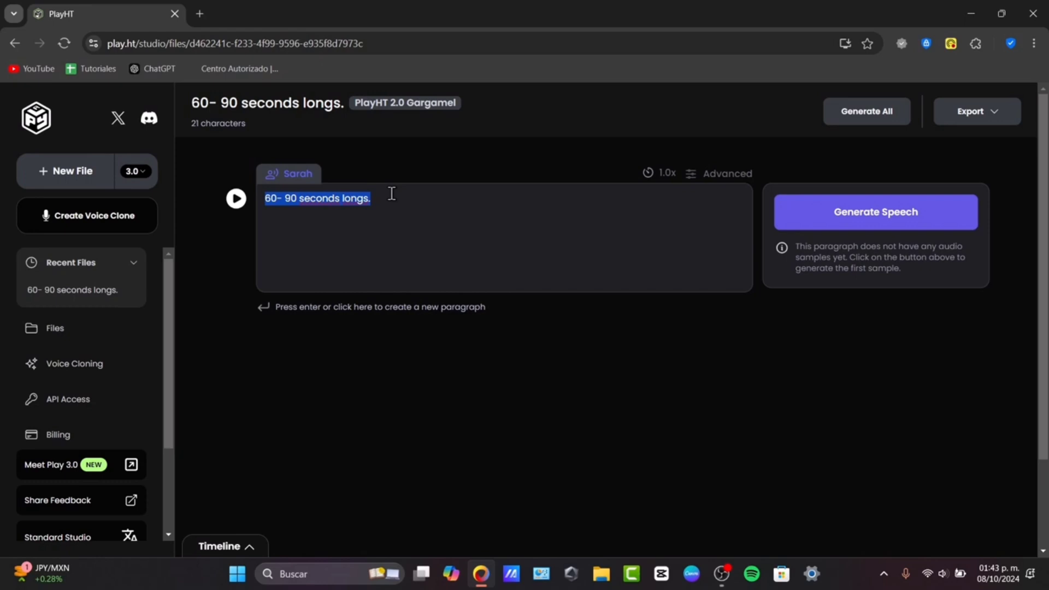
{"action": "left_click", "coordinate": [391, 193]}
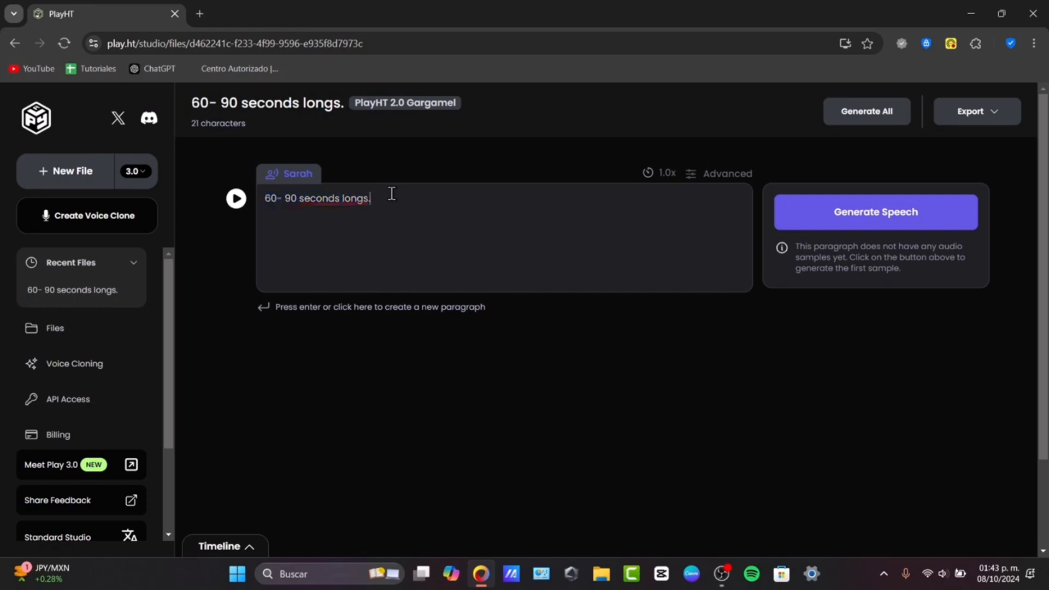
{"action": "type", "text": "mp3 and wa"}
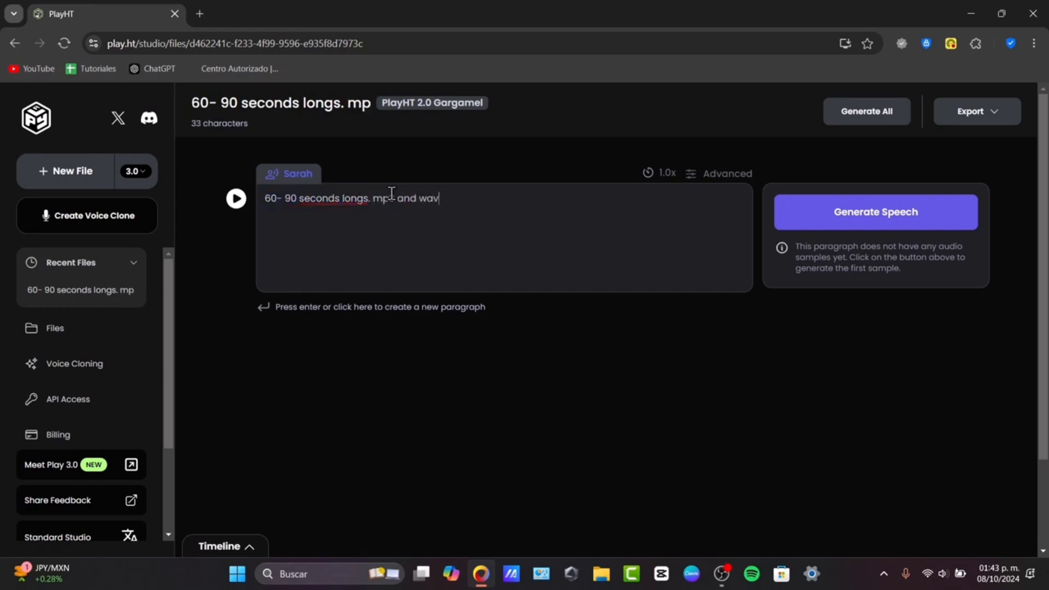
{"action": "type", "text": "v"}
{"action": "left_click_drag", "start_coordinate": [443, 199], "coordinate": [420, 198]}
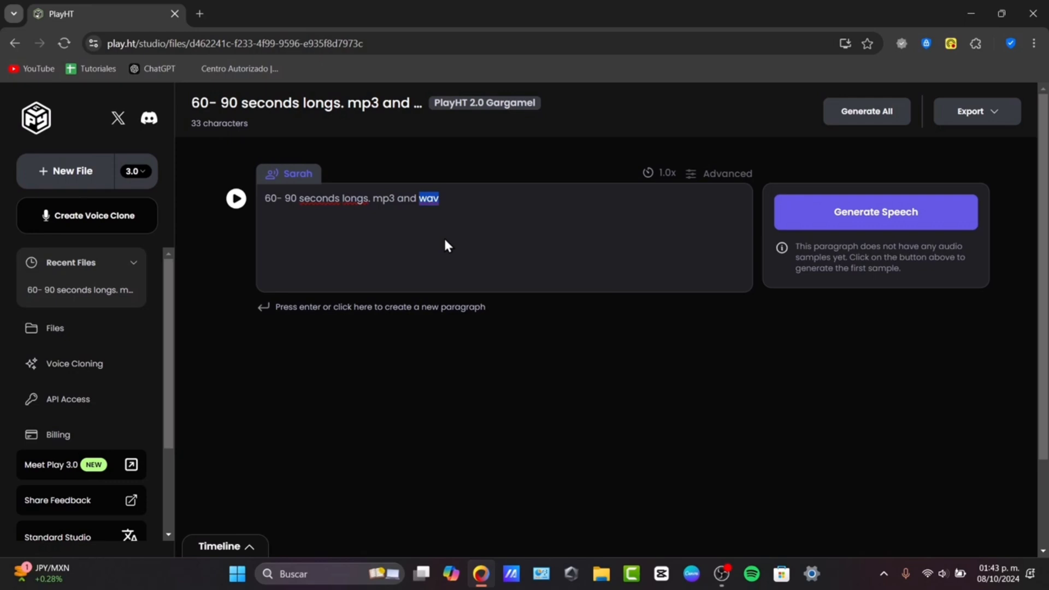
{"action": "left_click", "coordinate": [125, 226]}
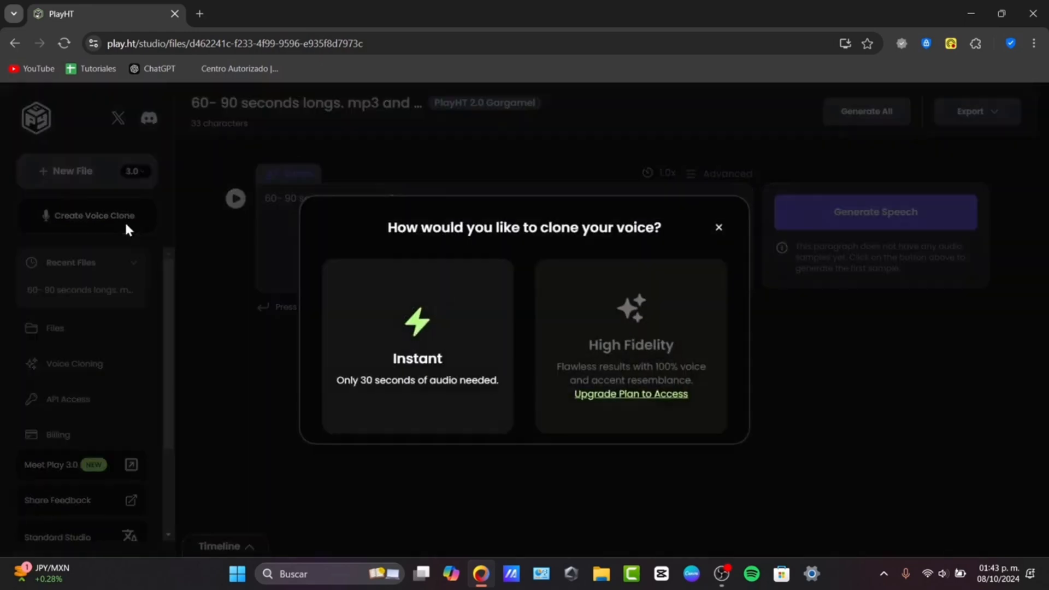
{"action": "left_click_drag", "start_coordinate": [397, 228], "coordinate": [682, 235]}
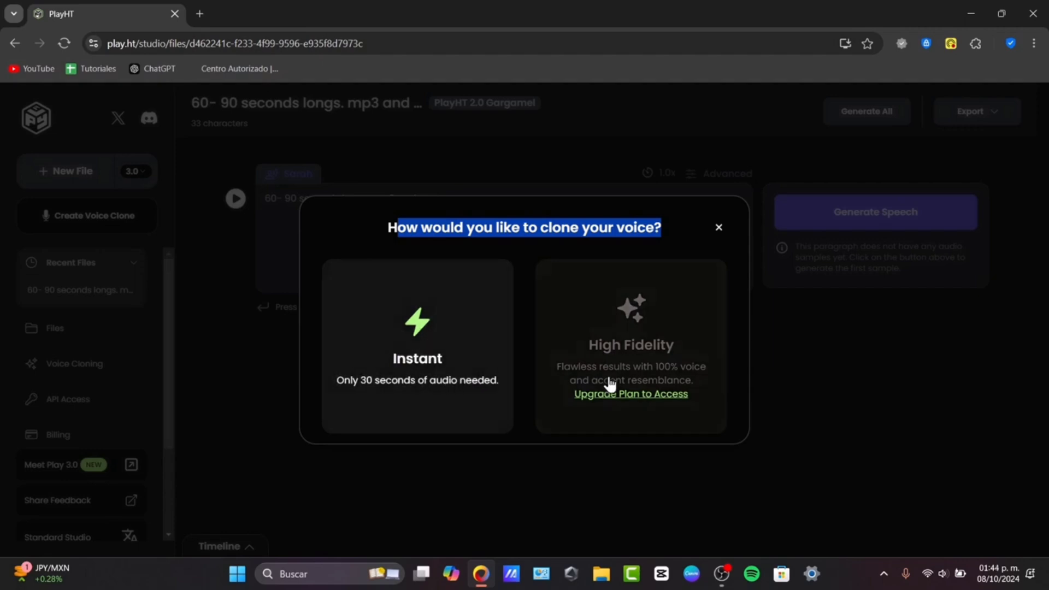
{"action": "left_click", "coordinate": [676, 394]}
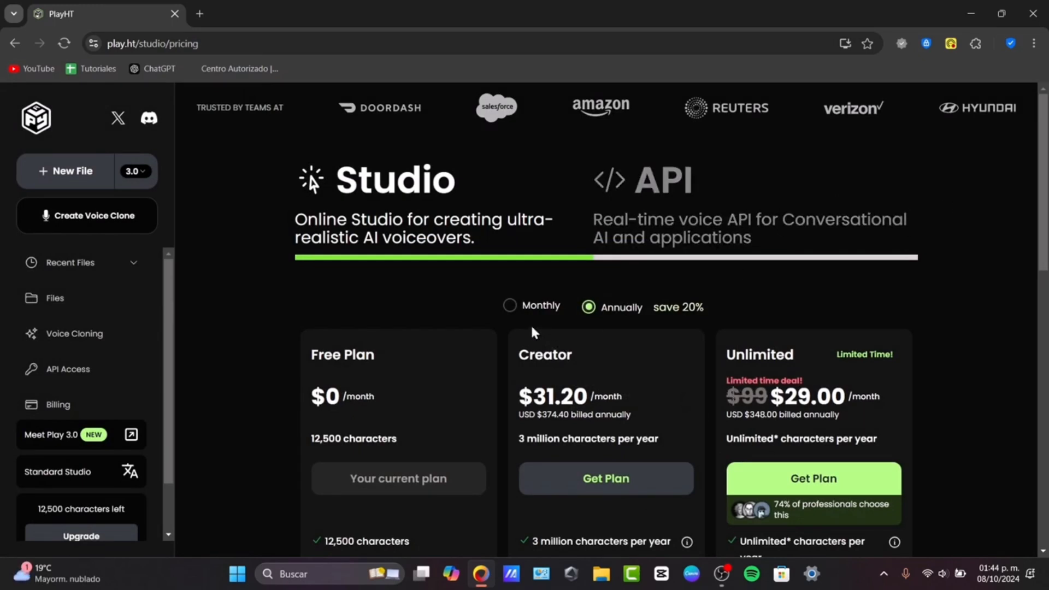
{"action": "left_click", "coordinate": [509, 309]}
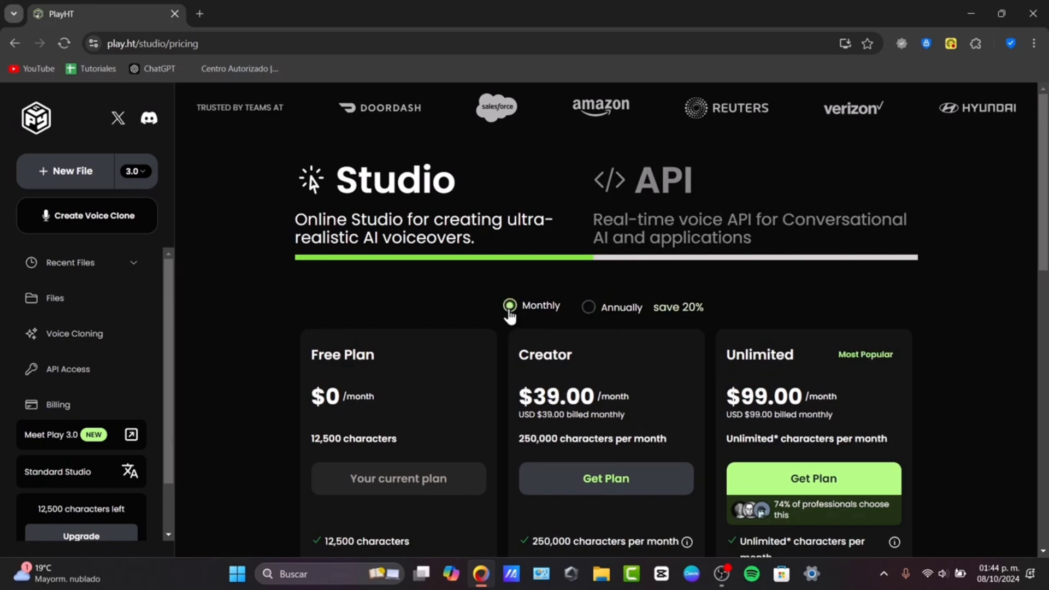
{"action": "scroll", "coordinate": [1046, 257], "scroll_direction": "down", "scroll_amount": 3}
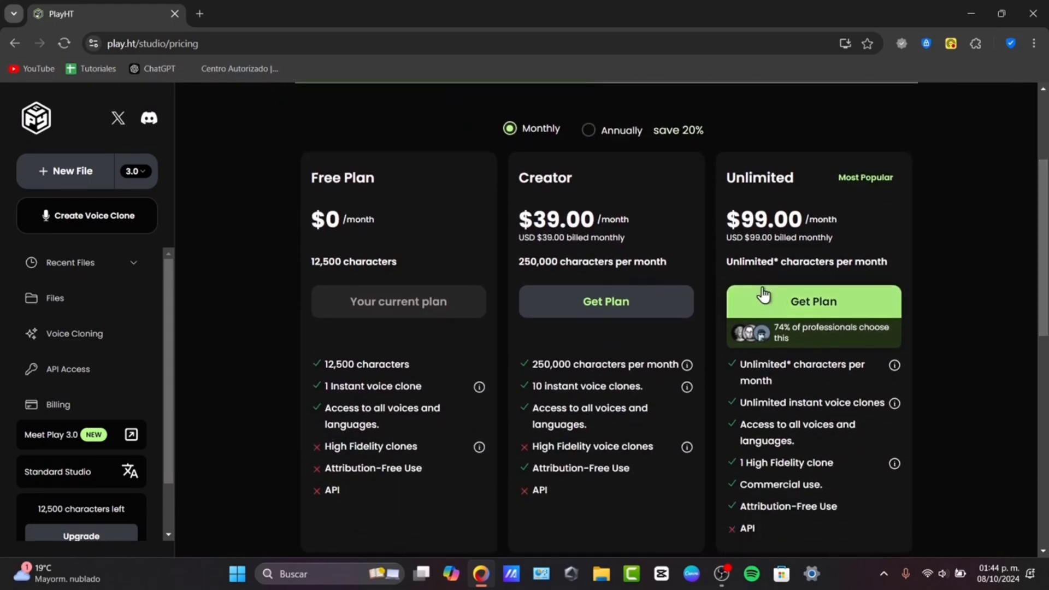
{"action": "left_click_drag", "start_coordinate": [548, 220], "coordinate": [592, 224]}
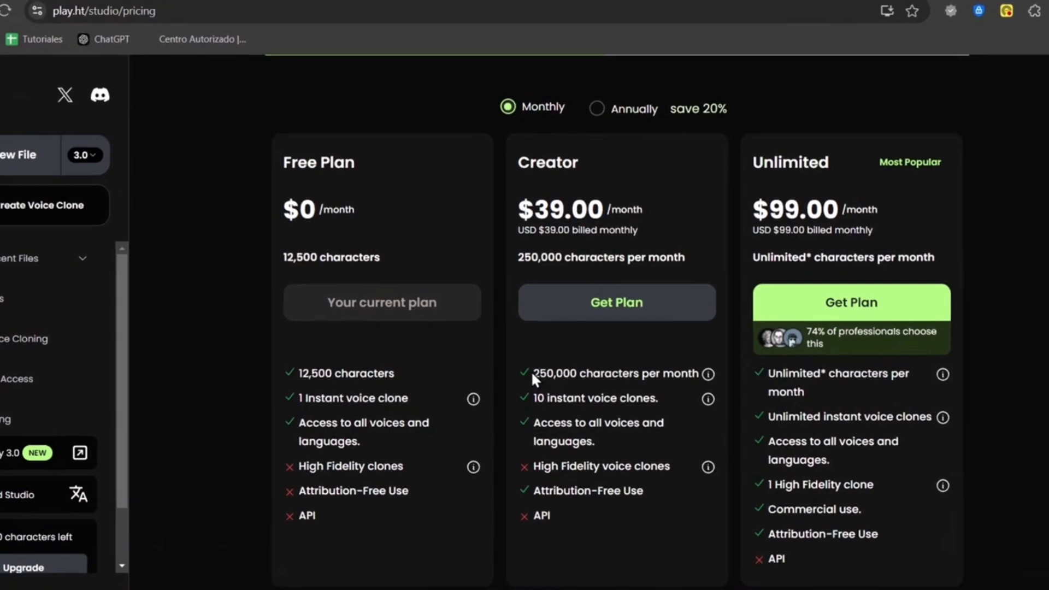
{"action": "left_click_drag", "start_coordinate": [533, 364], "coordinate": [612, 445]}
{"action": "left_click_drag", "start_coordinate": [561, 467], "coordinate": [531, 493]}
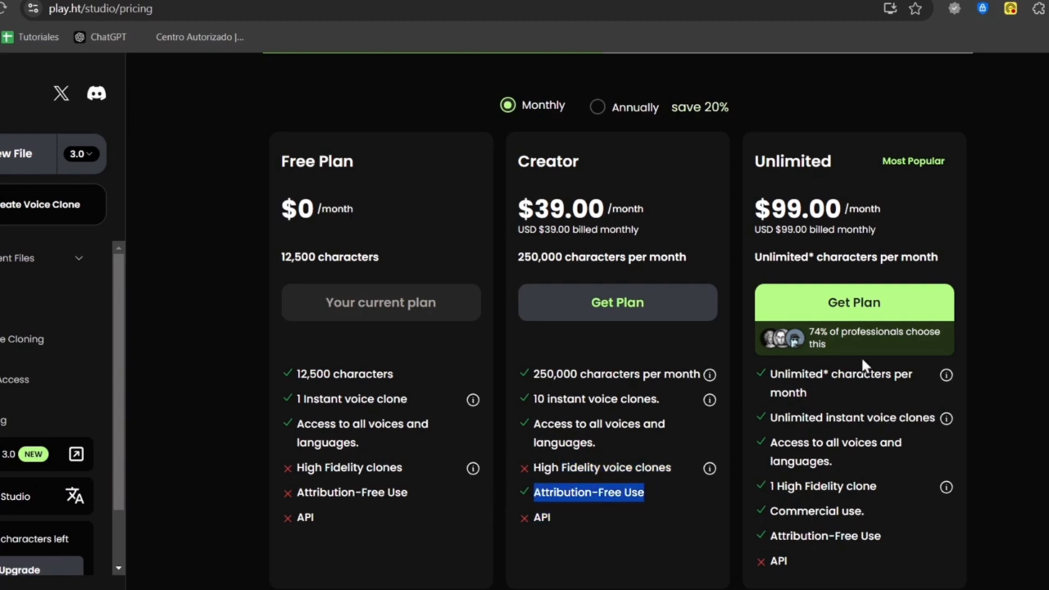
{"action": "left_click_drag", "start_coordinate": [921, 236], "coordinate": [827, 206]}
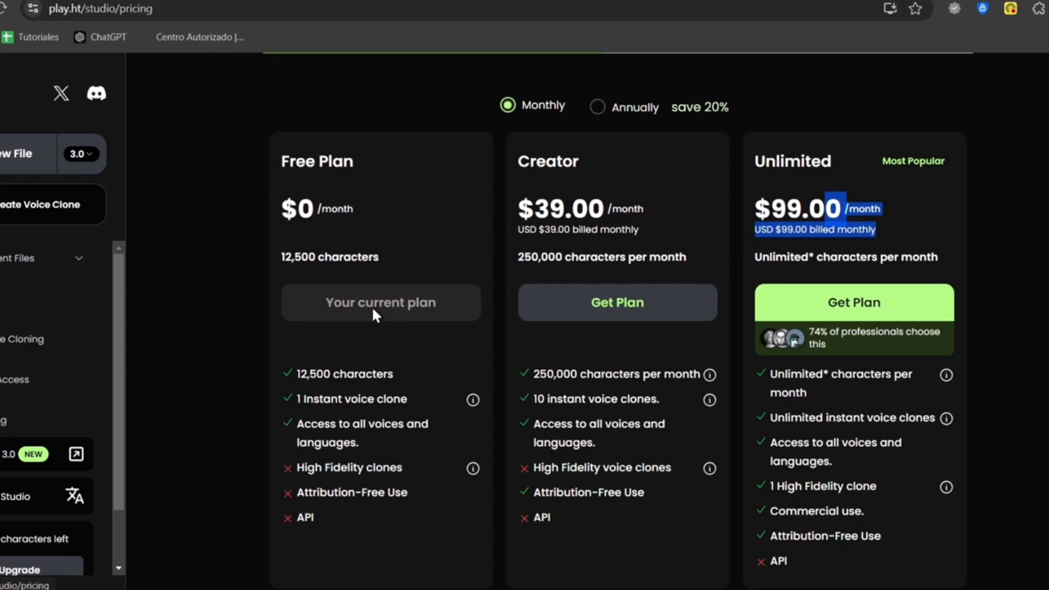
Step: Start an Instant voice clone with English as input language and continue to clone method
{"action": "left_click", "coordinate": [20, 216]}
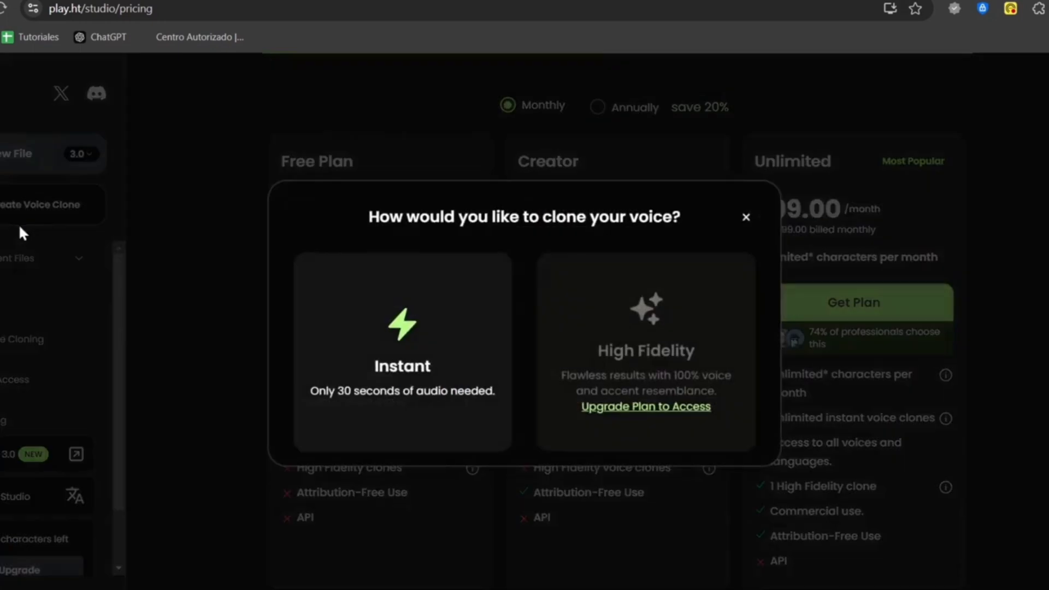
{"action": "left_click", "coordinate": [433, 365]}
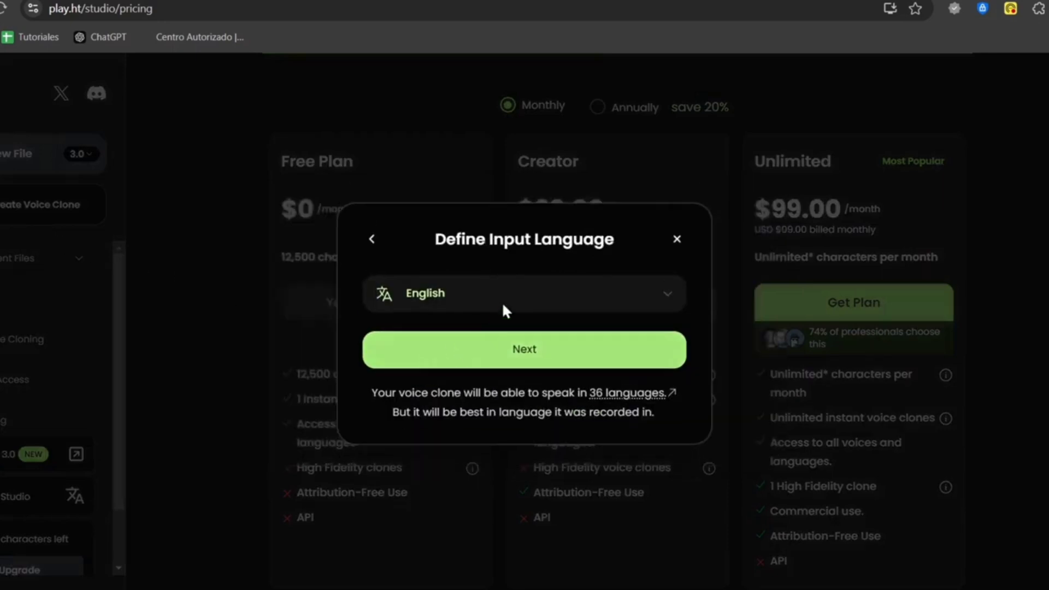
{"action": "left_click_drag", "start_coordinate": [446, 240], "coordinate": [619, 247]}
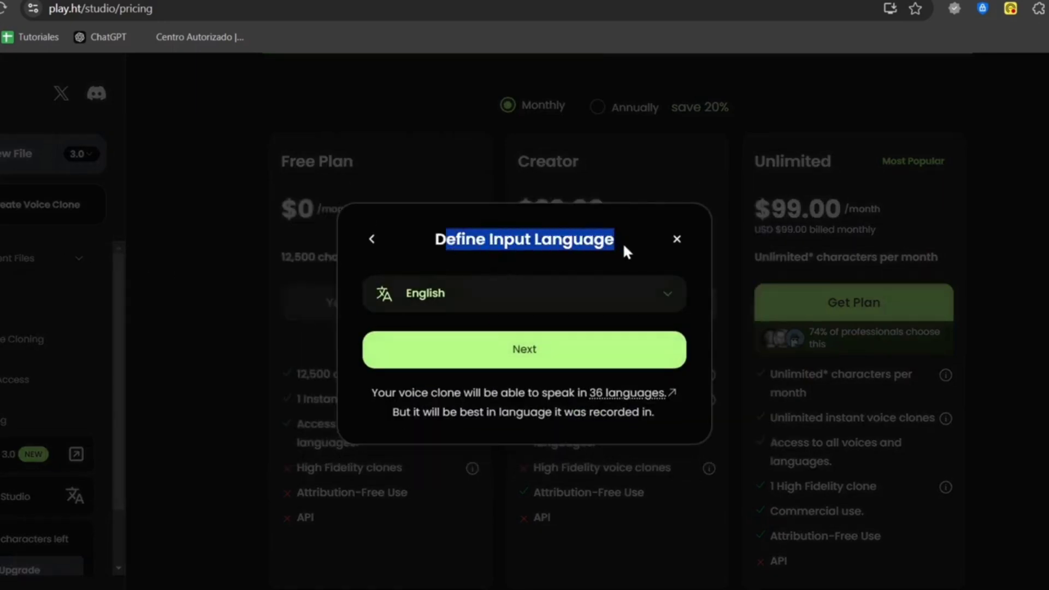
{"action": "left_click", "coordinate": [511, 293]}
{"action": "left_click", "coordinate": [425, 332]}
{"action": "left_click", "coordinate": [461, 357]}
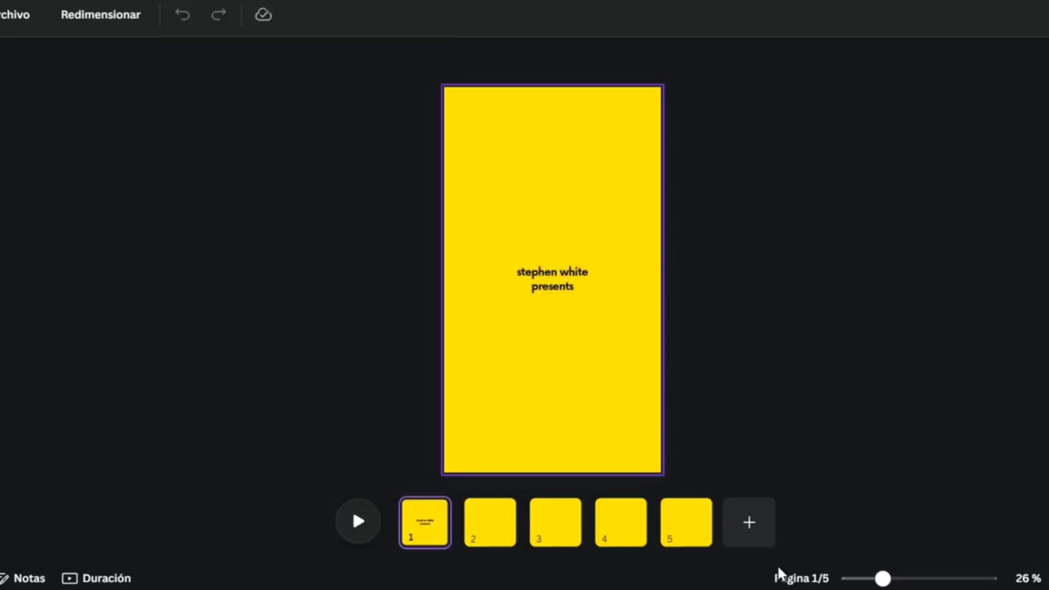
Step: Add a blank sixth page to the Canva design and start a self-recording from Uploads
{"action": "left_click", "coordinate": [780, 522]}
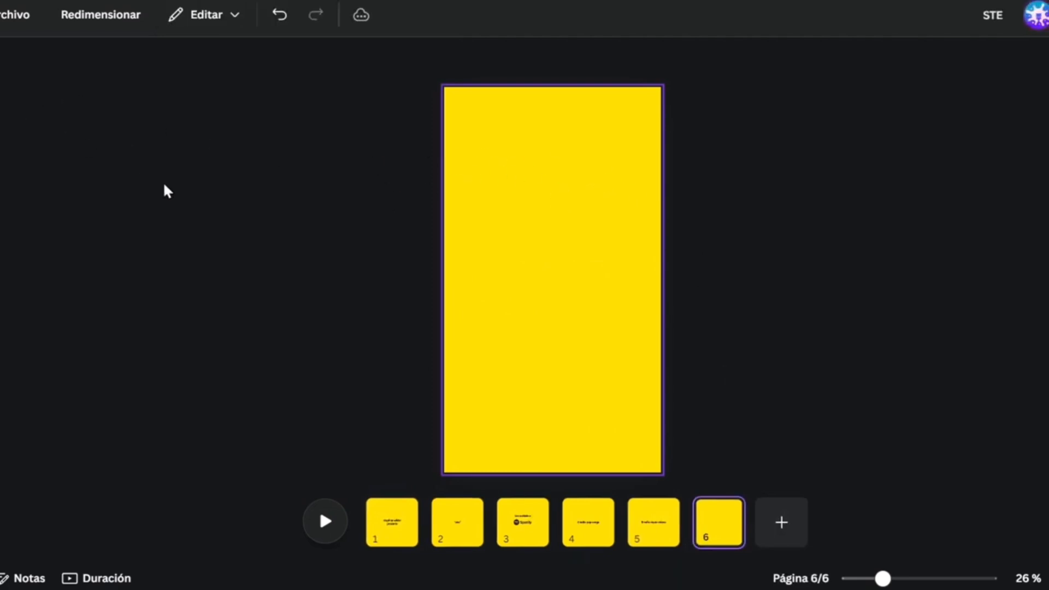
{"action": "left_click", "coordinate": [18, 139]}
{"action": "left_click", "coordinate": [16, 229]}
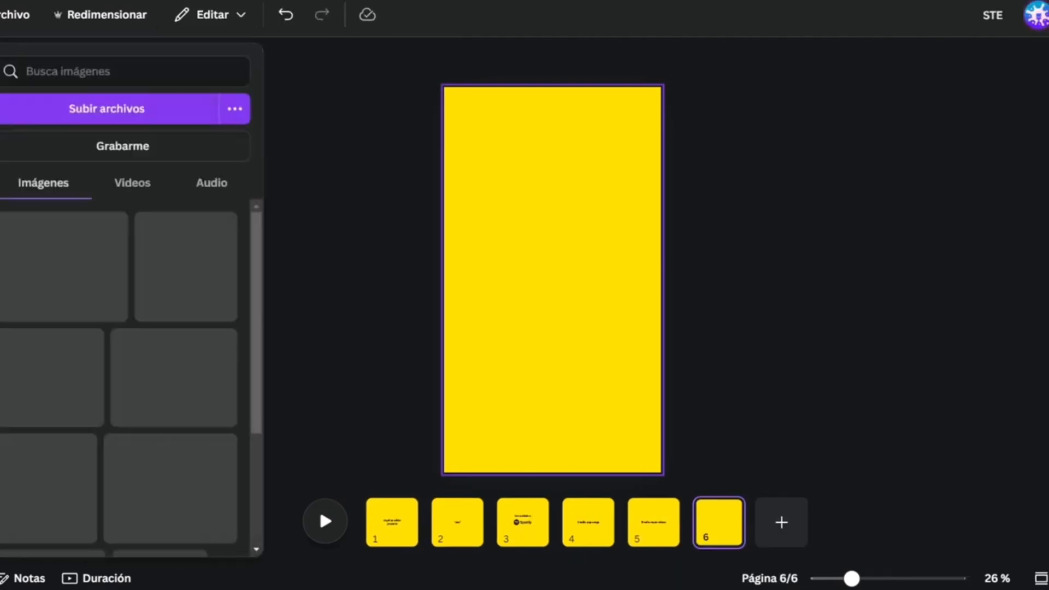
{"action": "left_click", "coordinate": [96, 147]}
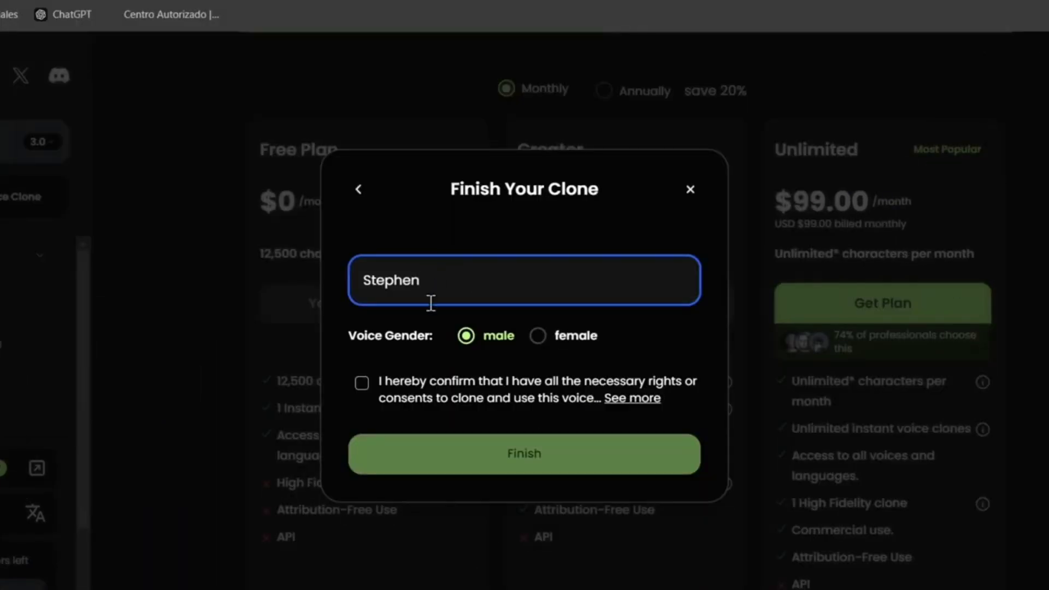
Step: Confirm the voice-rights consent and finish the male Stephen voice clone
{"action": "left_click", "coordinate": [402, 389]}
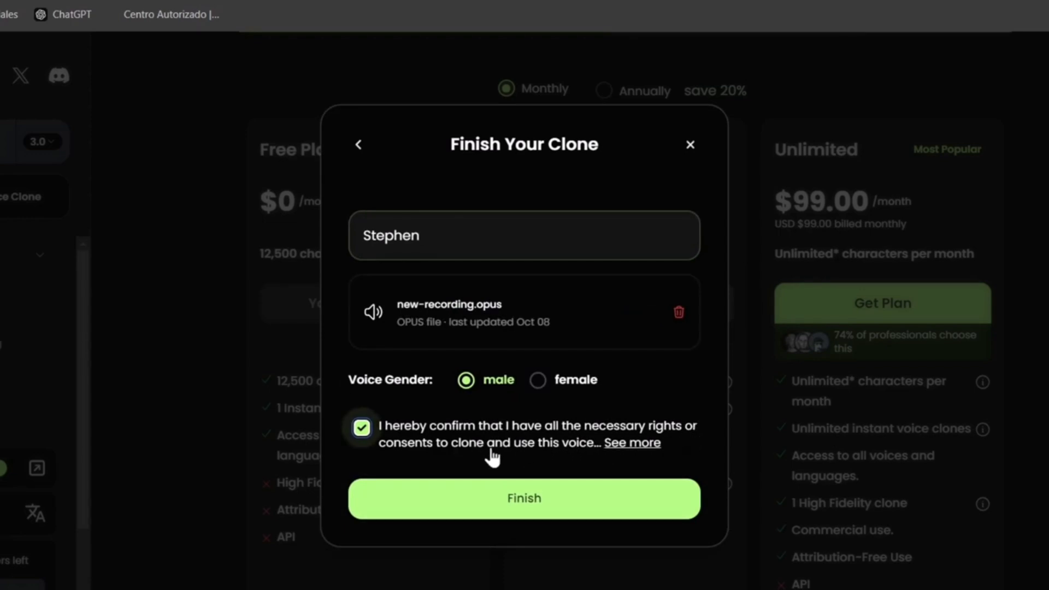
{"action": "left_click", "coordinate": [628, 443]}
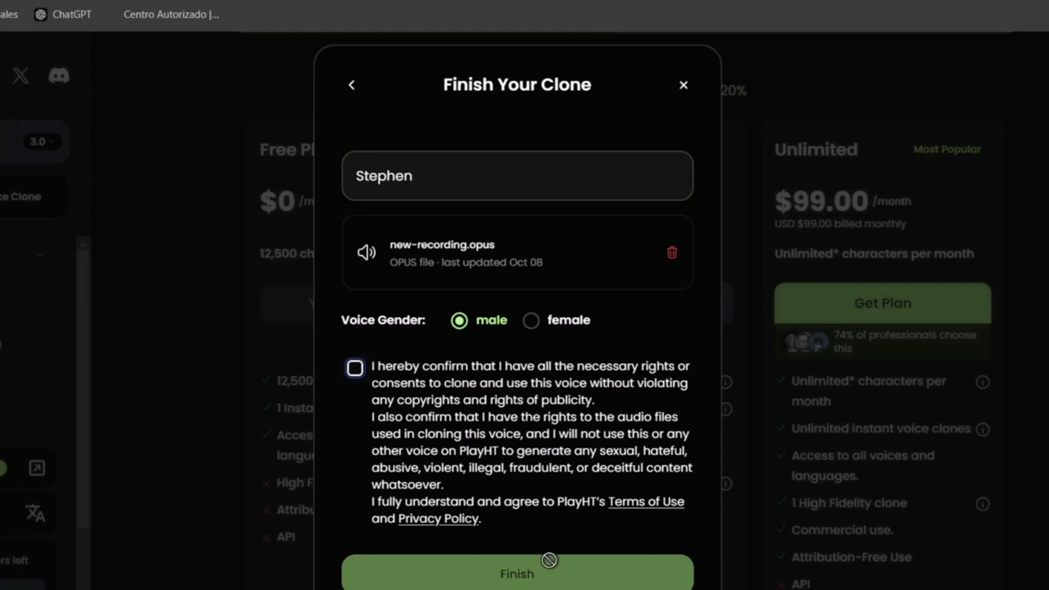
{"action": "left_click", "coordinate": [355, 368]}
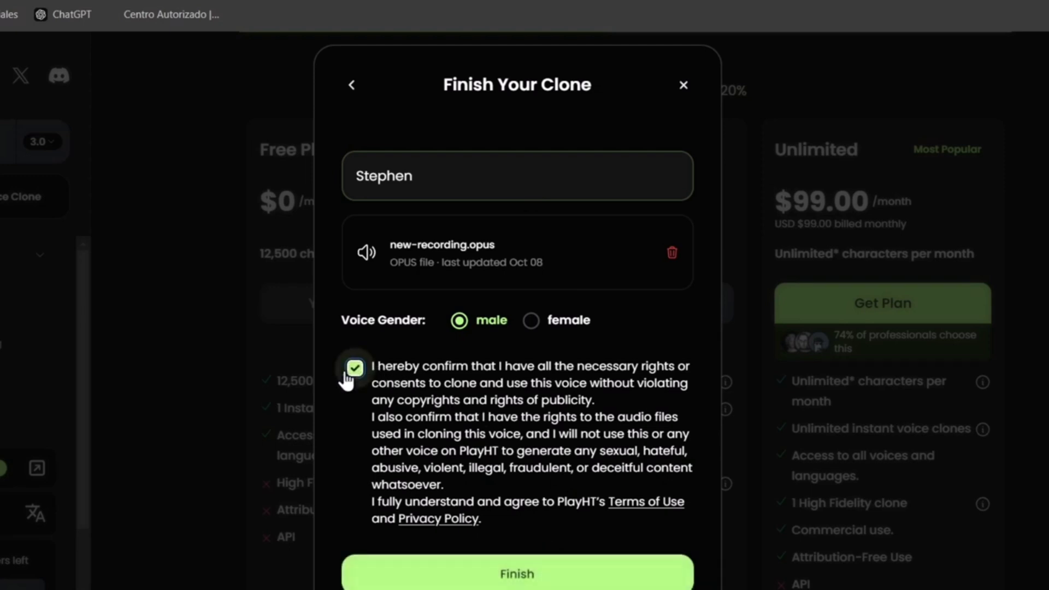
{"action": "left_click", "coordinate": [514, 571]}
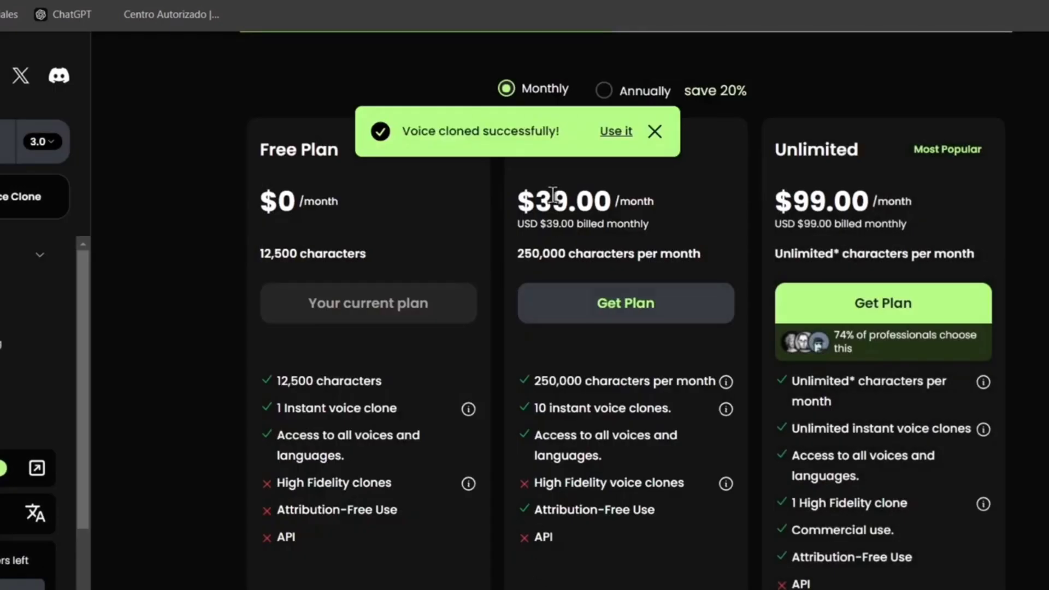
Step: Open a new file voiced by the cloned Stephen voice and dismiss the notification
{"action": "left_click", "coordinate": [628, 134]}
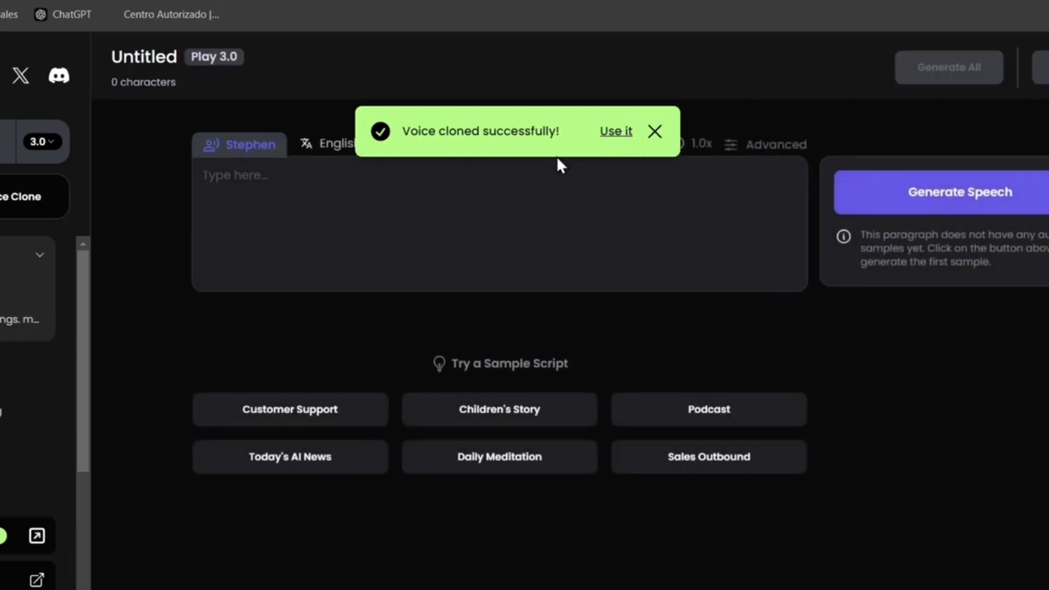
{"action": "left_click", "coordinate": [655, 133]}
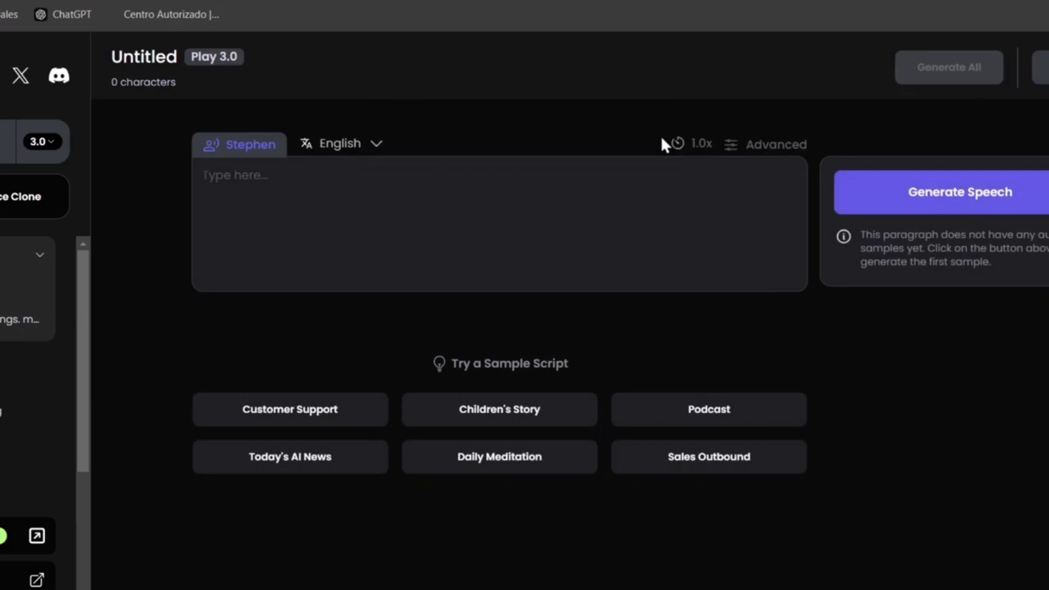
{"action": "left_click", "coordinate": [362, 143]}
Step: Type 'Welcome everybody to this new video of Tech Express, today let's see how can you be able to speak'
{"action": "left_click", "coordinate": [394, 178]}
{"action": "type", "text": "We"}
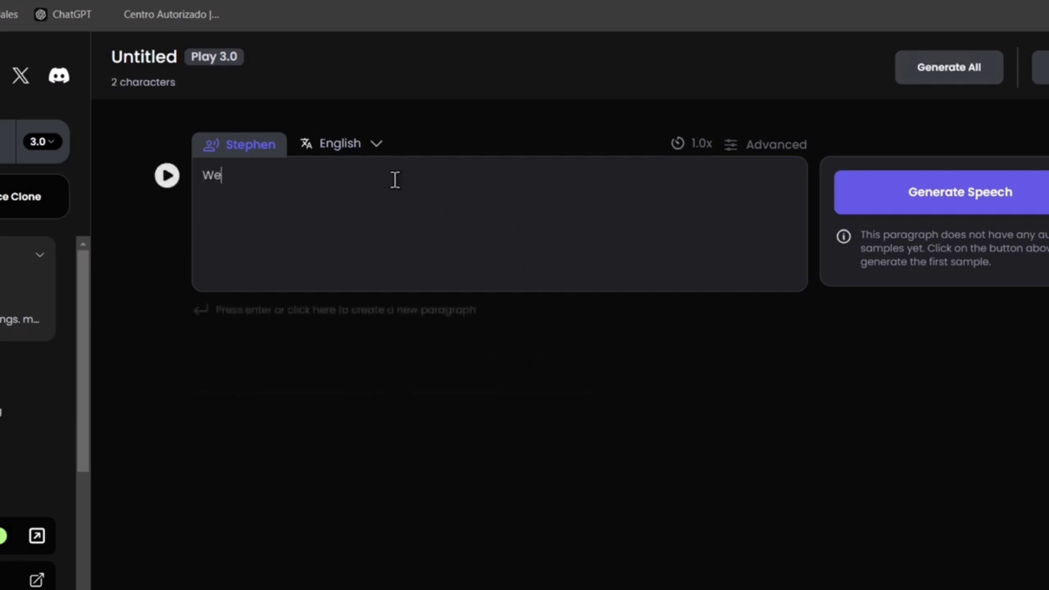
{"action": "type", "text": "lcome everybody "}
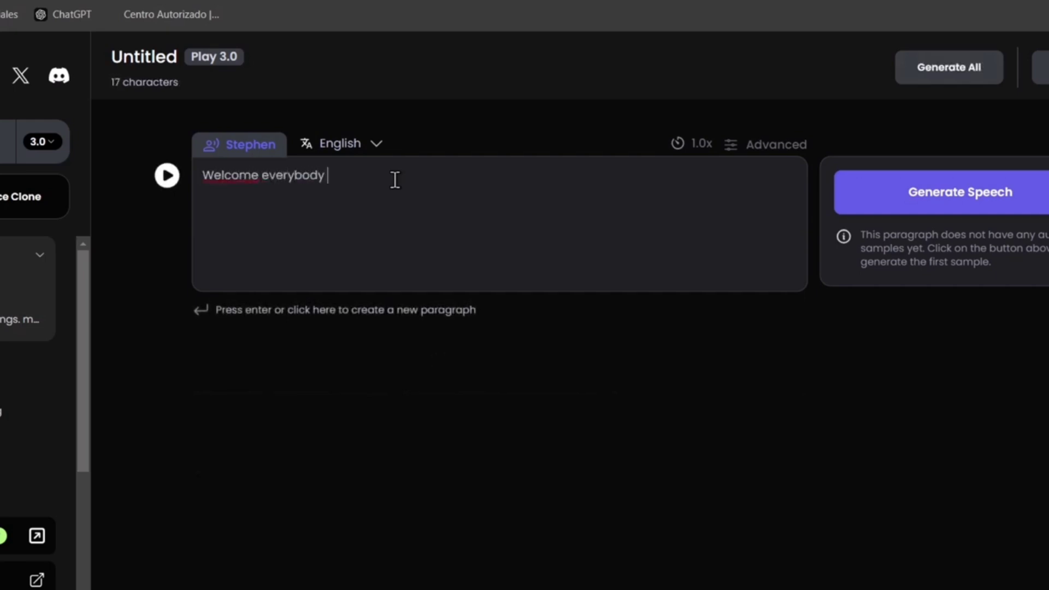
{"action": "type", "text": "to this new video o"}
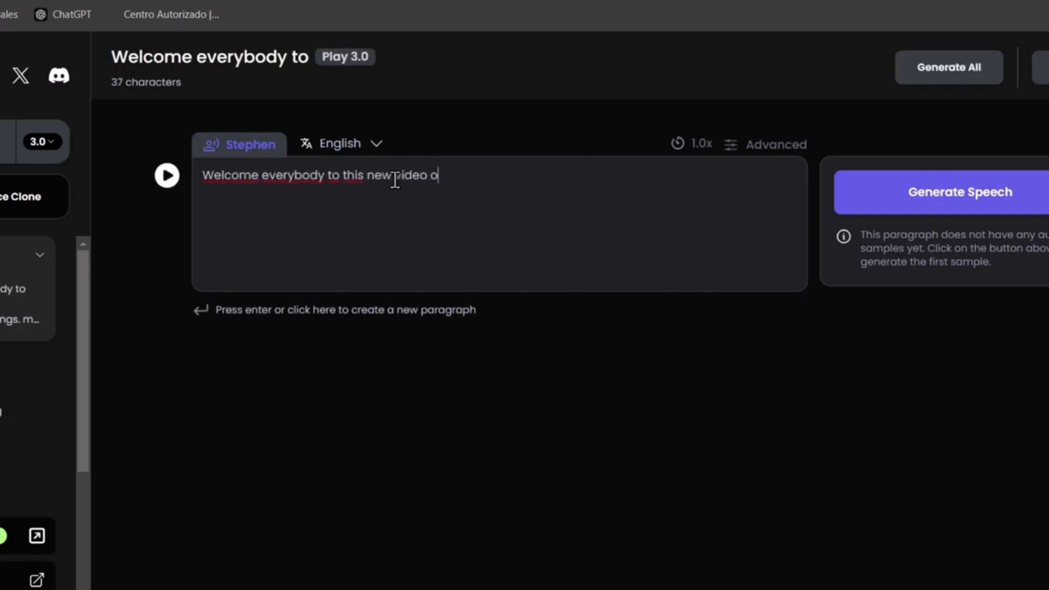
{"action": "type", "text": "f Tech Express"}
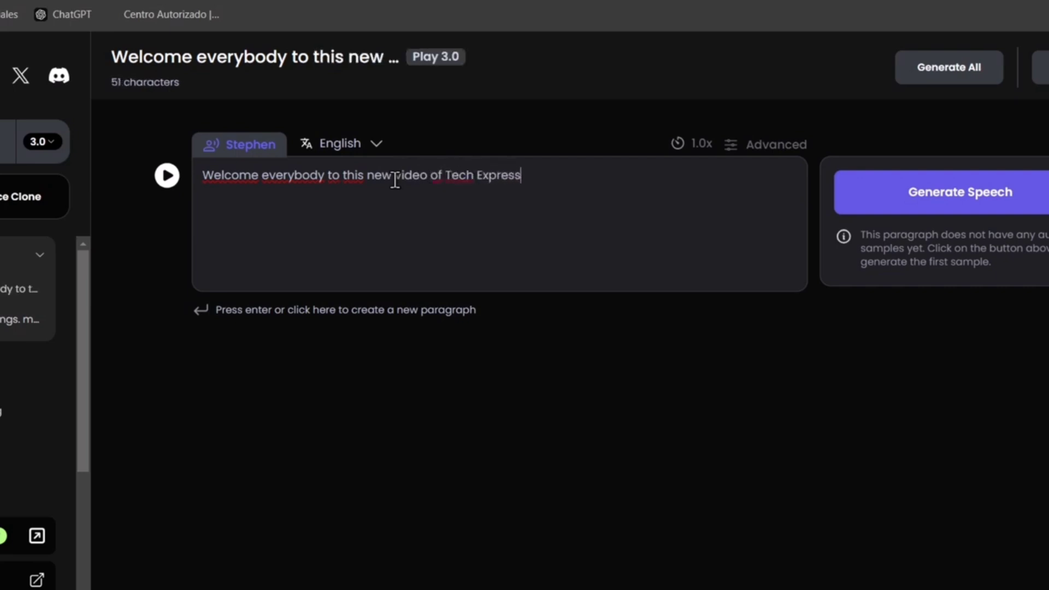
{"action": "key", "text": "BackSpace"}
{"action": "type", "text": ", today l"}
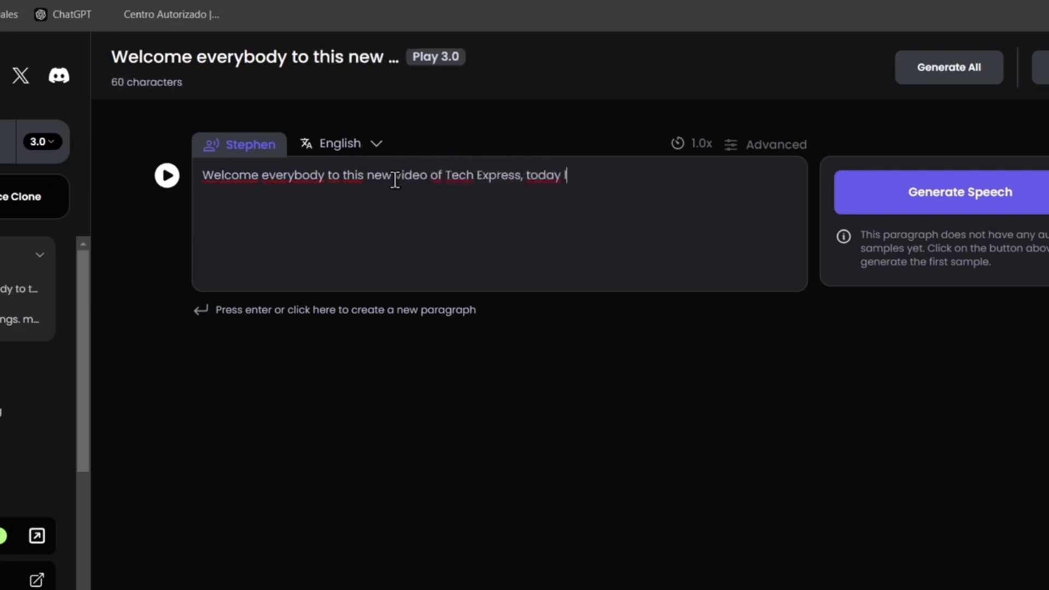
{"action": "type", "text": "et's see h"}
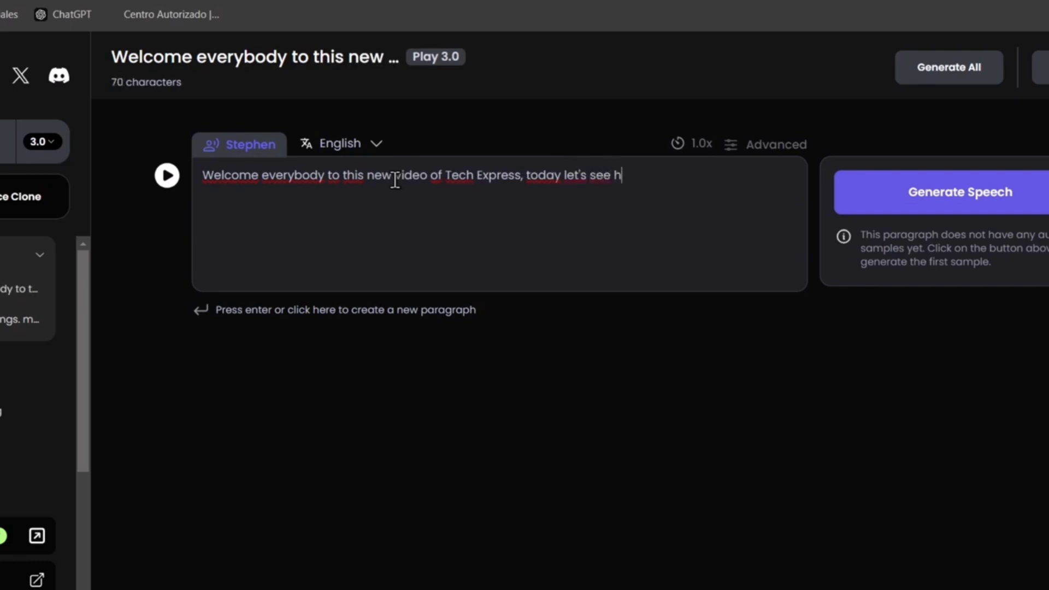
{"action": "type", "text": "ow can you be able to s"}
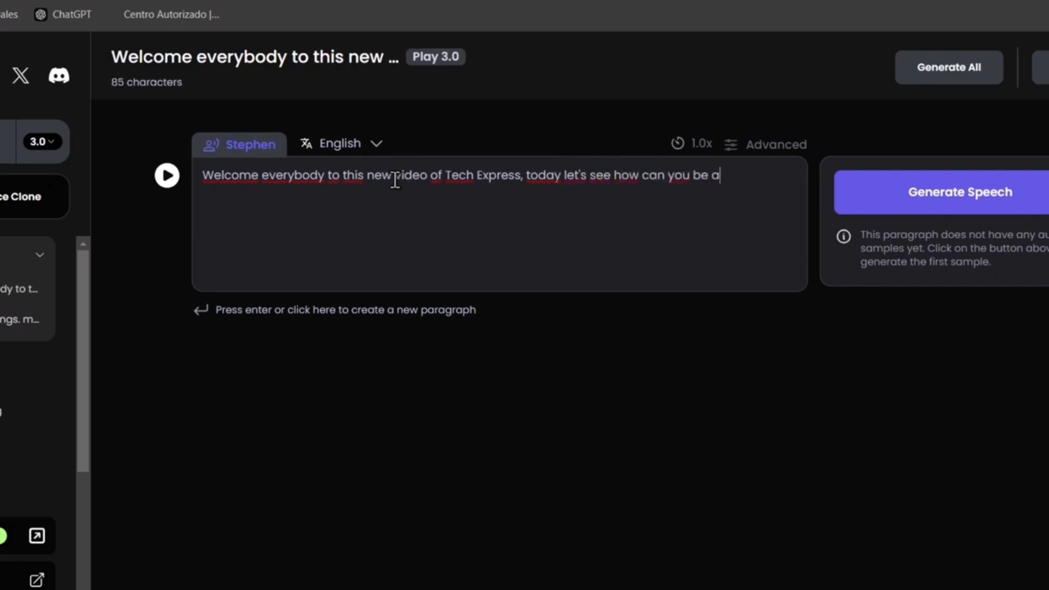
{"action": "type", "text": "peak"}
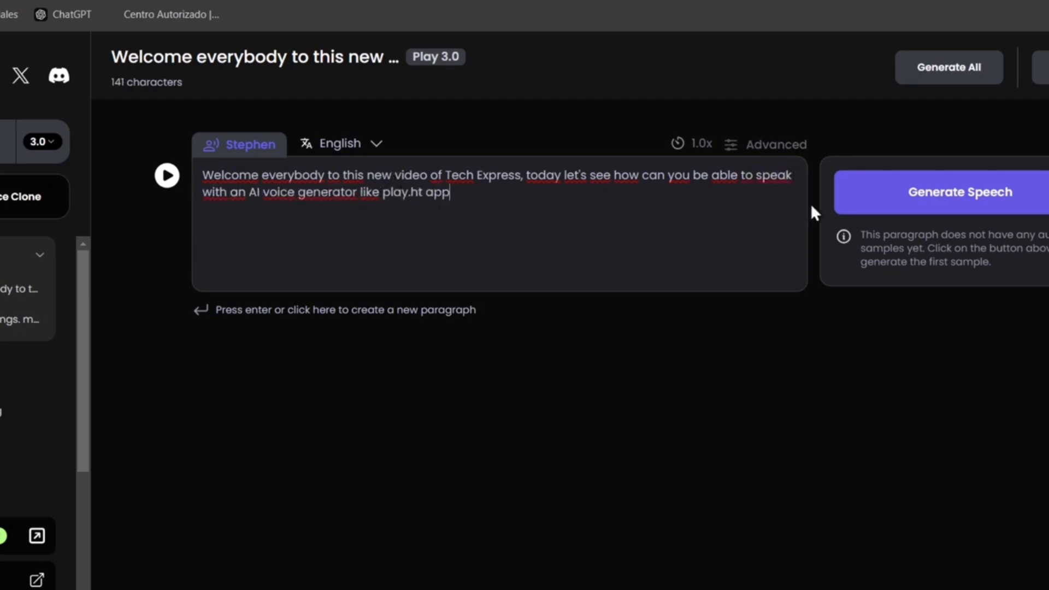
Step: Generate the first speech sample of the Tech Express intro paragraph
{"action": "left_click", "coordinate": [879, 205]}
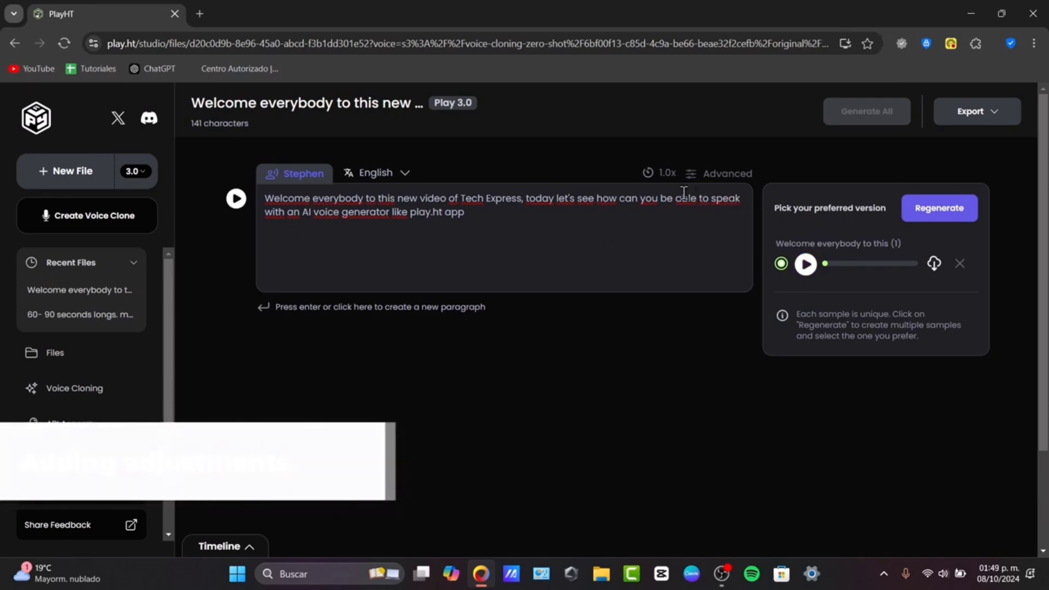
Step: Set the advanced voice settings to Stability 0.55, Similarity 1.78 and Intensity 6.00
{"action": "left_click", "coordinate": [710, 173]}
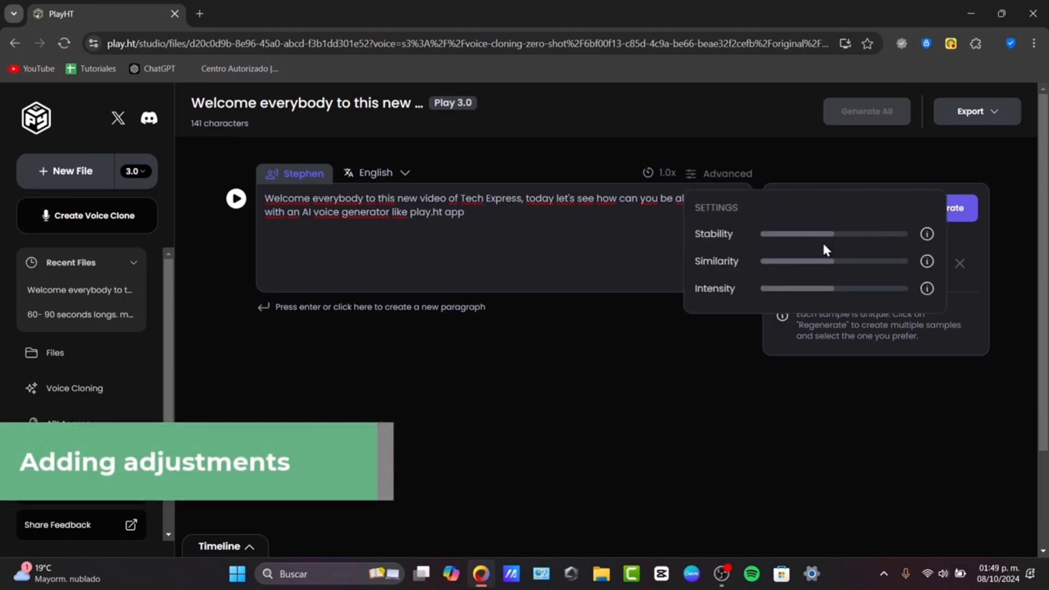
{"action": "mouse_move", "coordinate": [834, 237]}
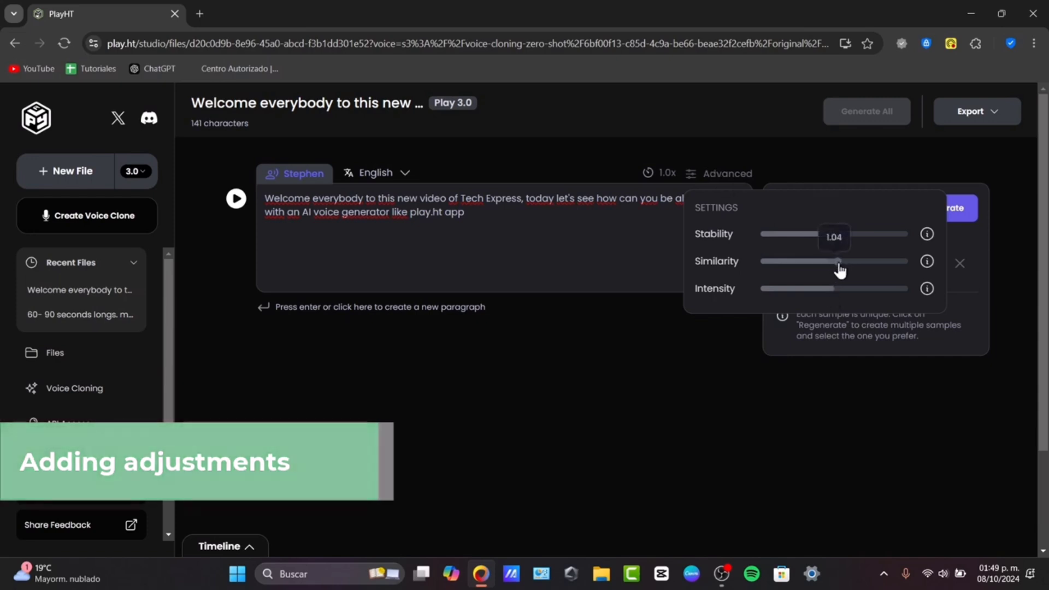
{"action": "left_click_drag", "start_coordinate": [833, 261], "coordinate": [923, 261]}
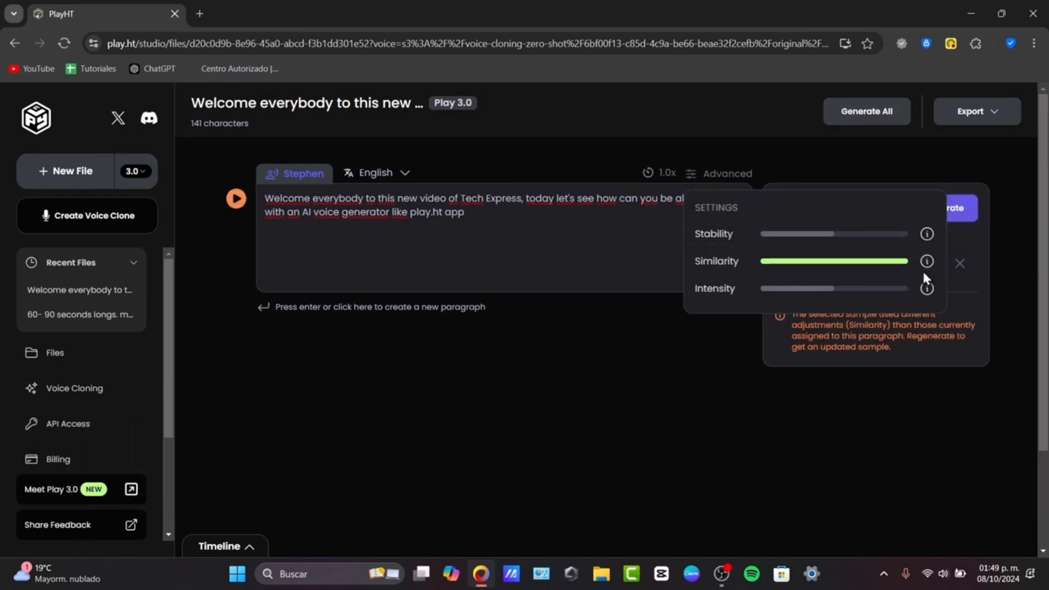
{"action": "mouse_move", "coordinate": [925, 296]}
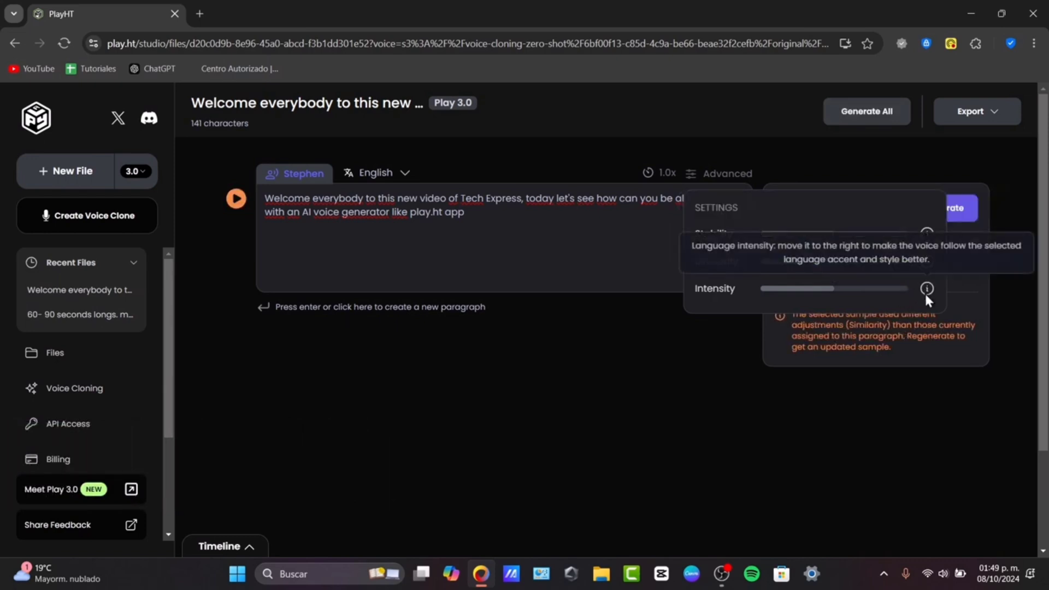
{"action": "mouse_move", "coordinate": [930, 274]}
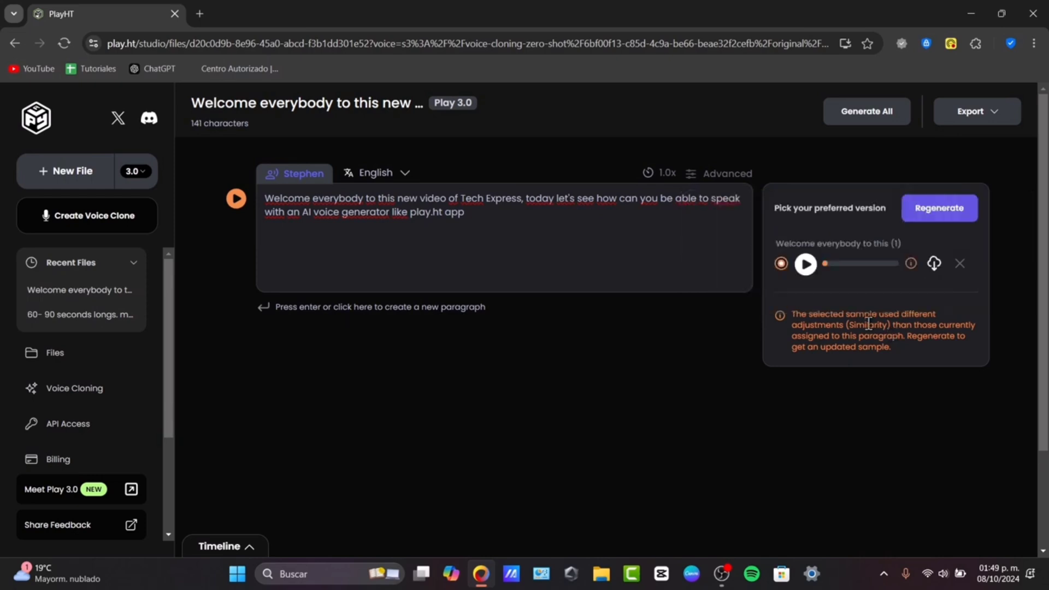
{"action": "left_click_drag", "start_coordinate": [864, 315], "coordinate": [955, 352]}
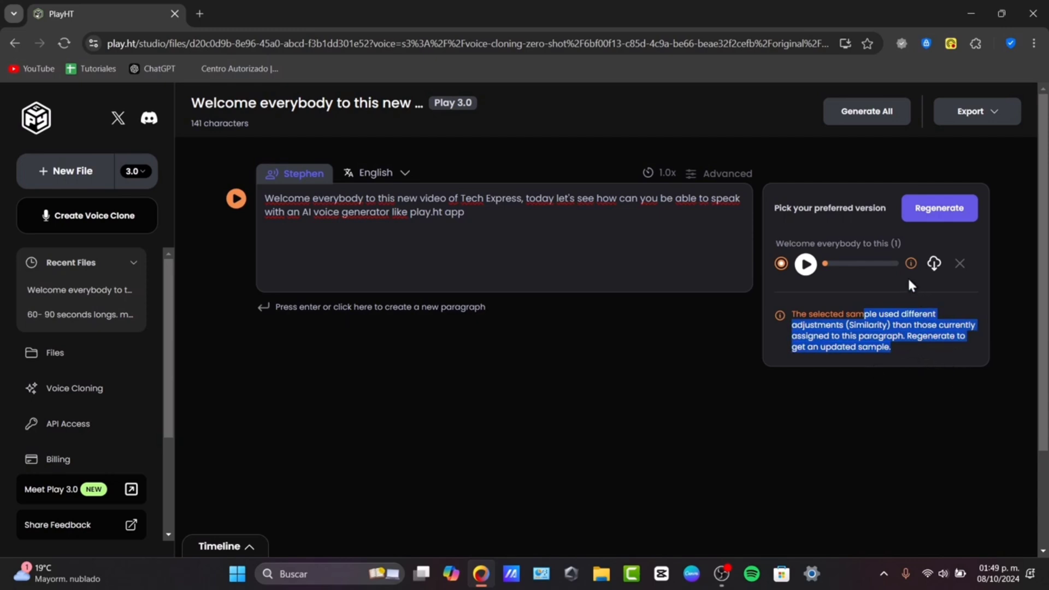
{"action": "left_click", "coordinate": [693, 175]}
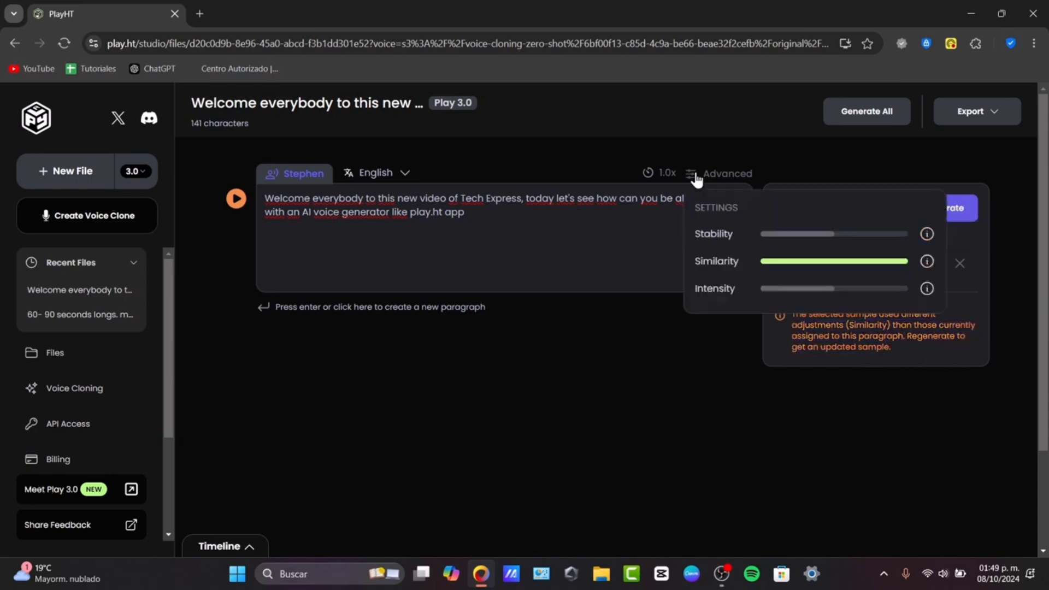
{"action": "left_click_drag", "start_coordinate": [894, 260], "coordinate": [892, 265]}
{"action": "left_click_drag", "start_coordinate": [821, 236], "coordinate": [804, 238]}
{"action": "left_click_drag", "start_coordinate": [834, 289], "coordinate": [850, 298]}
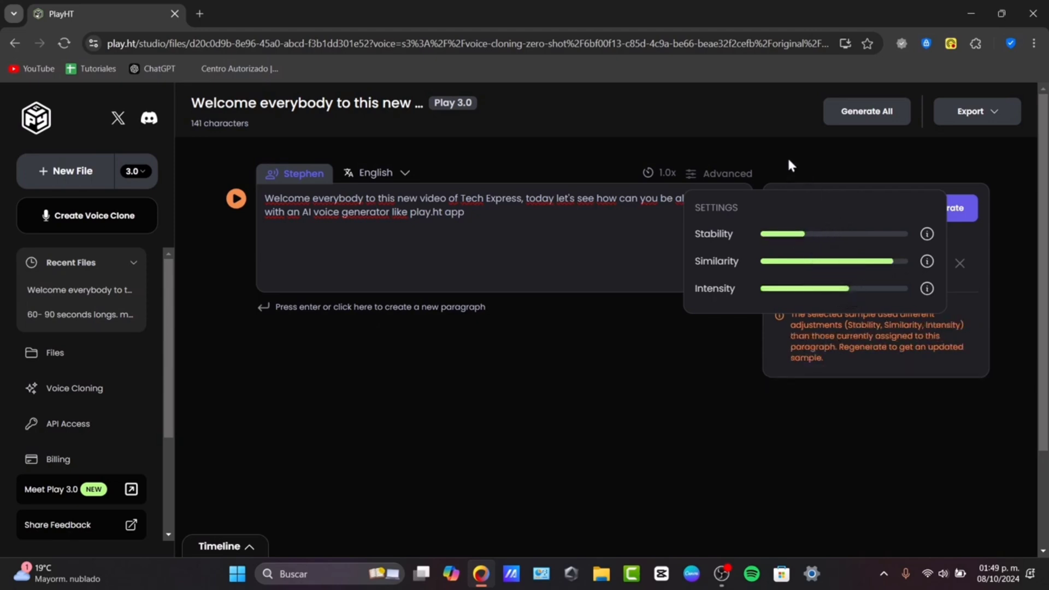
Step: Regenerate a second sample, play both versions, and select version (1) as preferred
{"action": "left_click", "coordinate": [922, 203]}
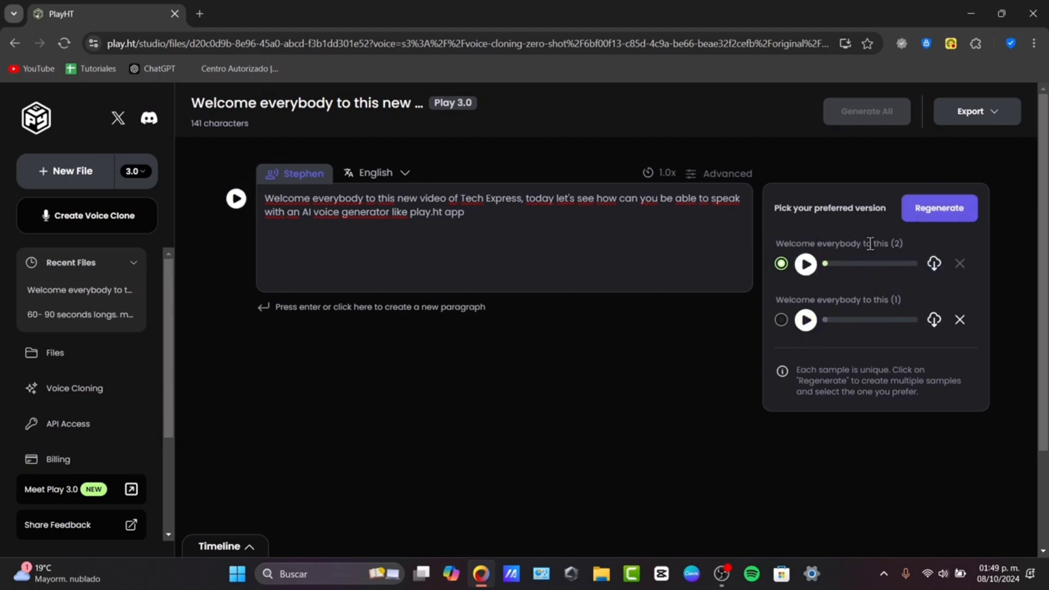
{"action": "left_click", "coordinate": [801, 271]}
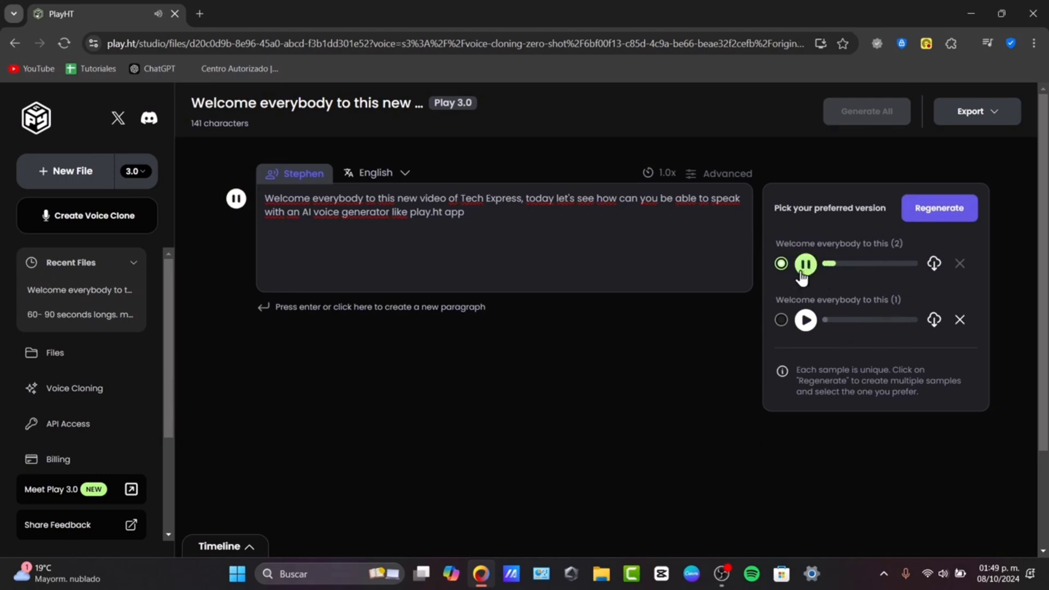
{"action": "left_click", "coordinate": [806, 320]}
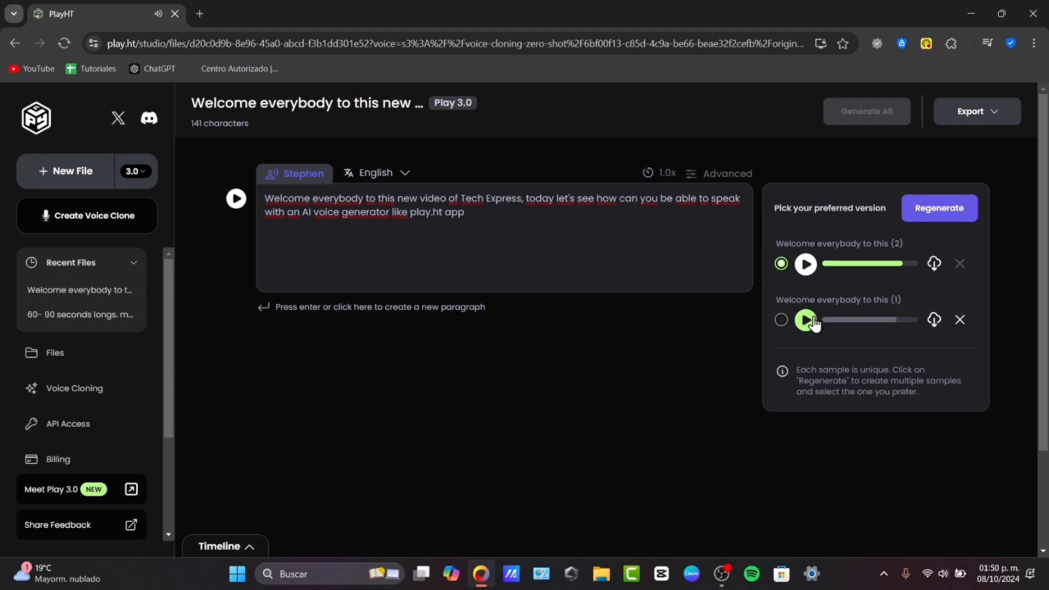
{"action": "left_click", "coordinate": [781, 319]}
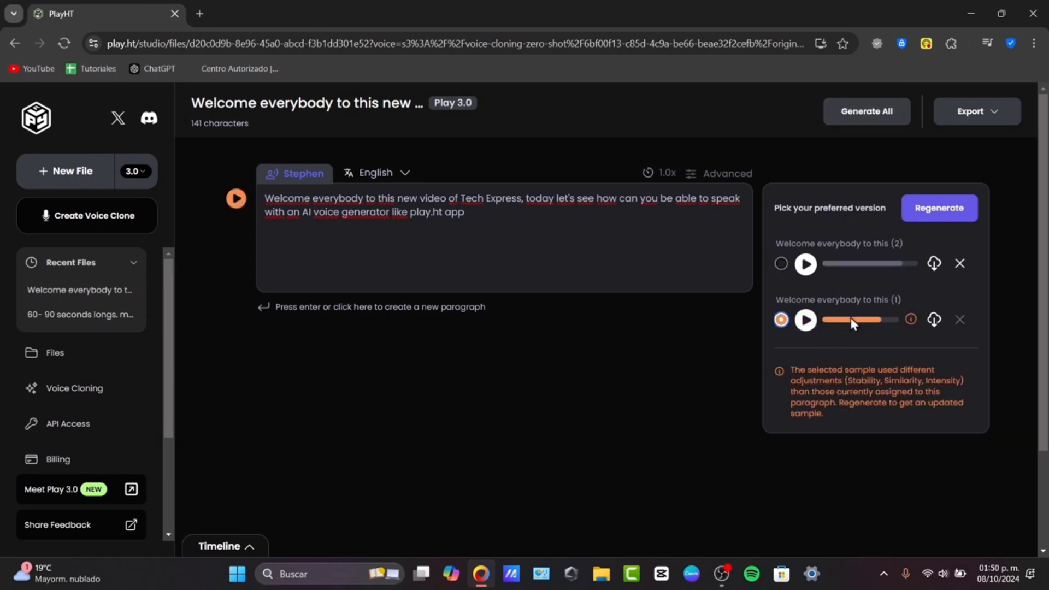
Step: Switch the paragraph language to Russian, then reopen the language list to look for Spanish
{"action": "scroll", "coordinate": [94, 445], "scroll_direction": "down", "scroll_amount": 3}
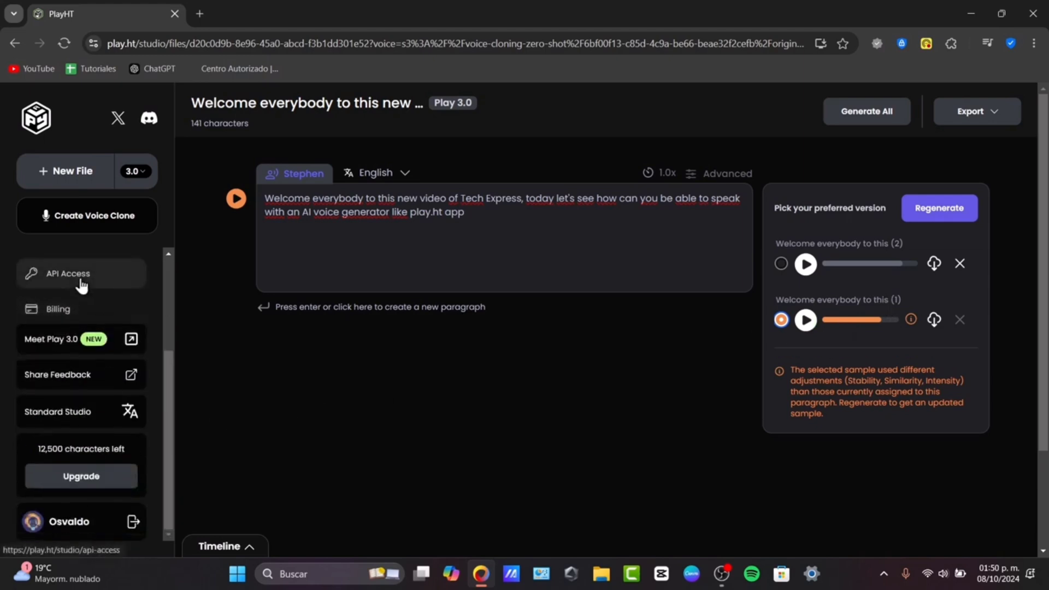
{"action": "scroll", "coordinate": [82, 289], "scroll_direction": "up", "scroll_amount": 3}
{"action": "scroll", "coordinate": [101, 459], "scroll_direction": "down", "scroll_amount": 3}
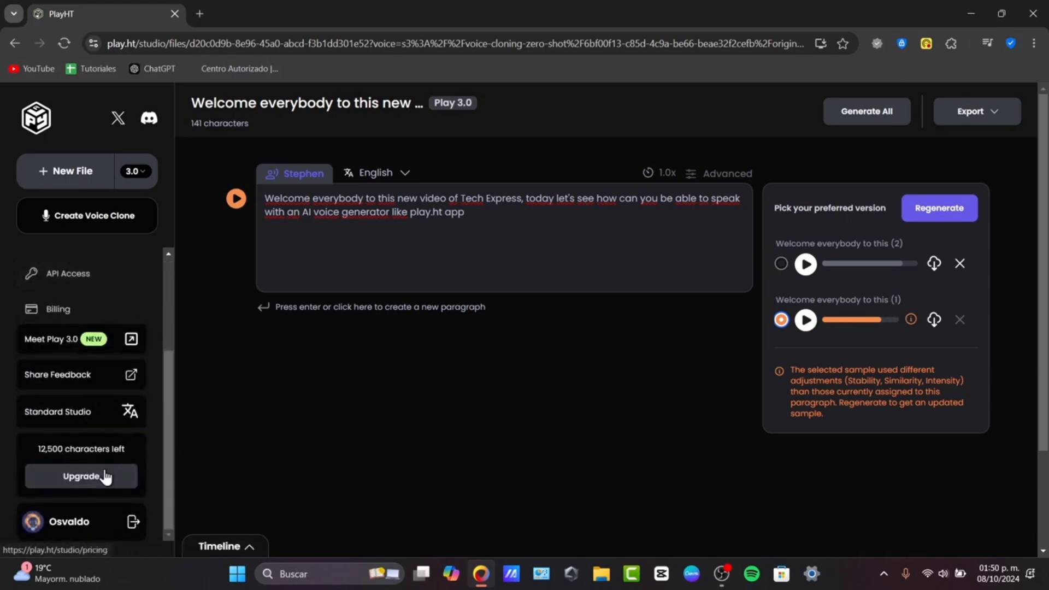
{"action": "left_click", "coordinate": [402, 172]}
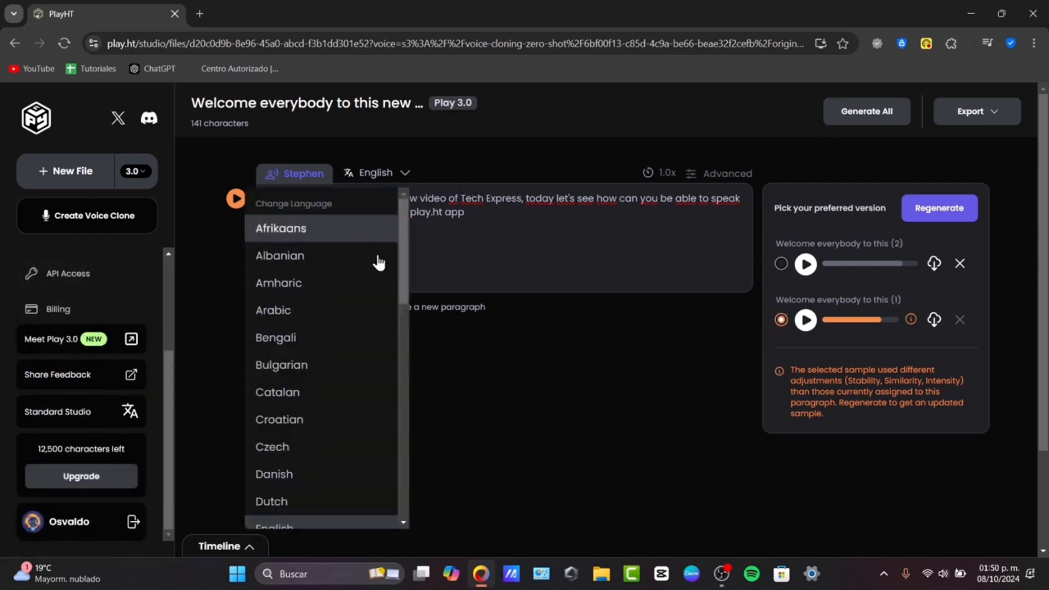
{"action": "scroll", "coordinate": [339, 386], "scroll_direction": "down", "scroll_amount": 8}
{"action": "scroll", "coordinate": [339, 398], "scroll_direction": "down", "scroll_amount": 4}
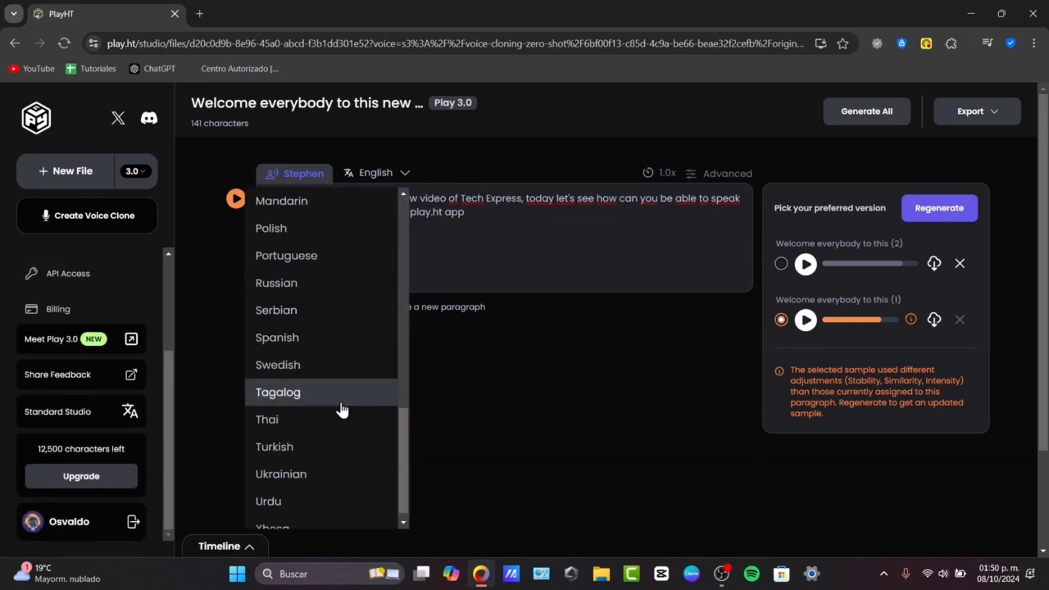
{"action": "scroll", "coordinate": [342, 411], "scroll_direction": "down", "scroll_amount": 1}
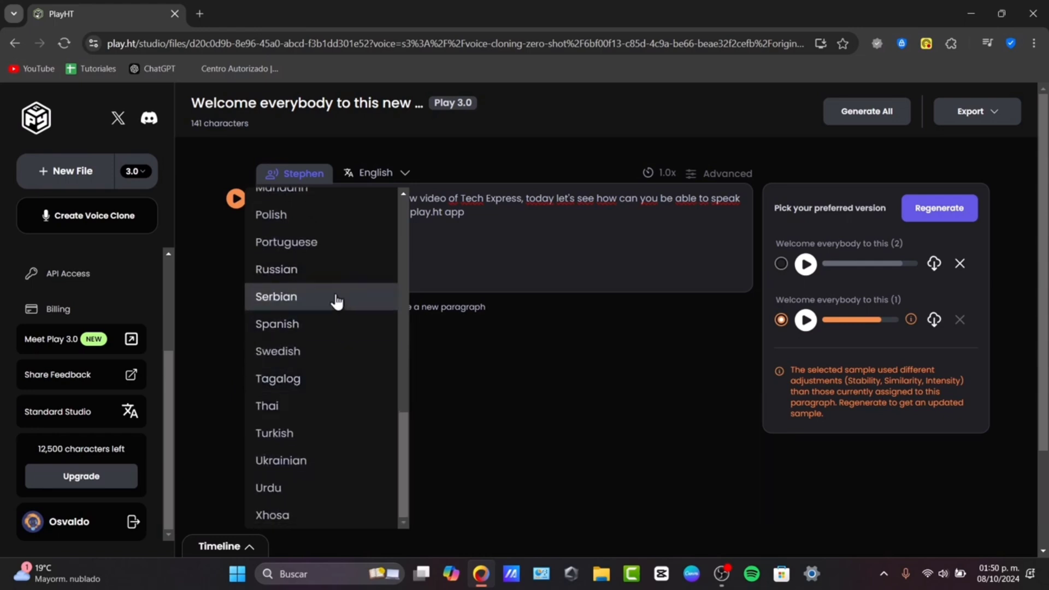
{"action": "left_click", "coordinate": [328, 270]}
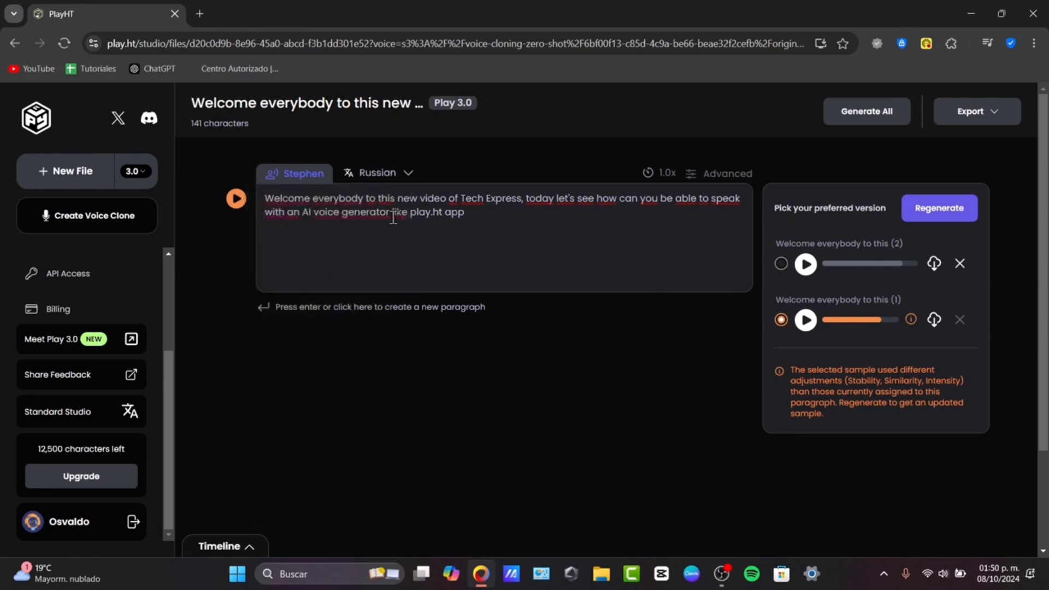
{"action": "left_click", "coordinate": [378, 173]}
{"action": "scroll", "coordinate": [346, 351], "scroll_direction": "down", "scroll_amount": 12}
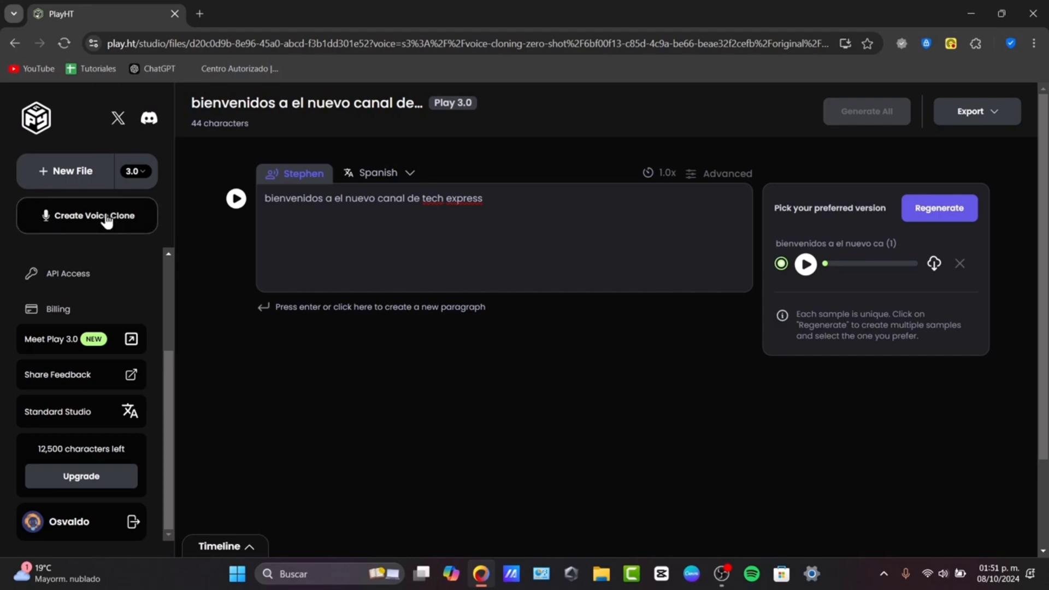
Step: Browse the Spanish paragraph's language list, then go to the Upgrade pricing plans page
{"action": "left_click", "coordinate": [365, 176]}
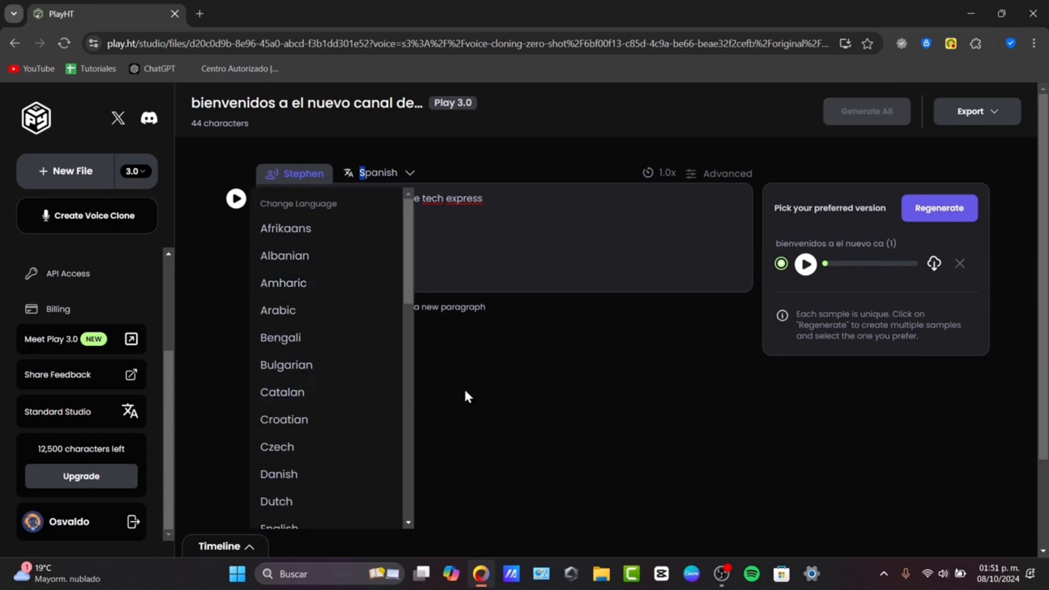
{"action": "scroll", "coordinate": [32, 519], "scroll_direction": "down", "scroll_amount": 2}
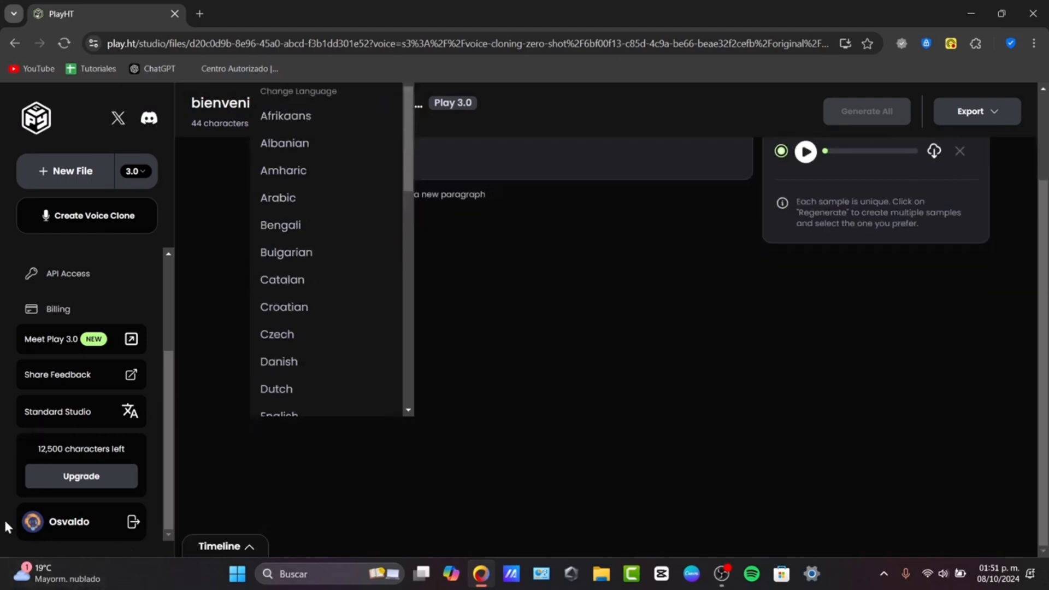
{"action": "left_click", "coordinate": [123, 477]}
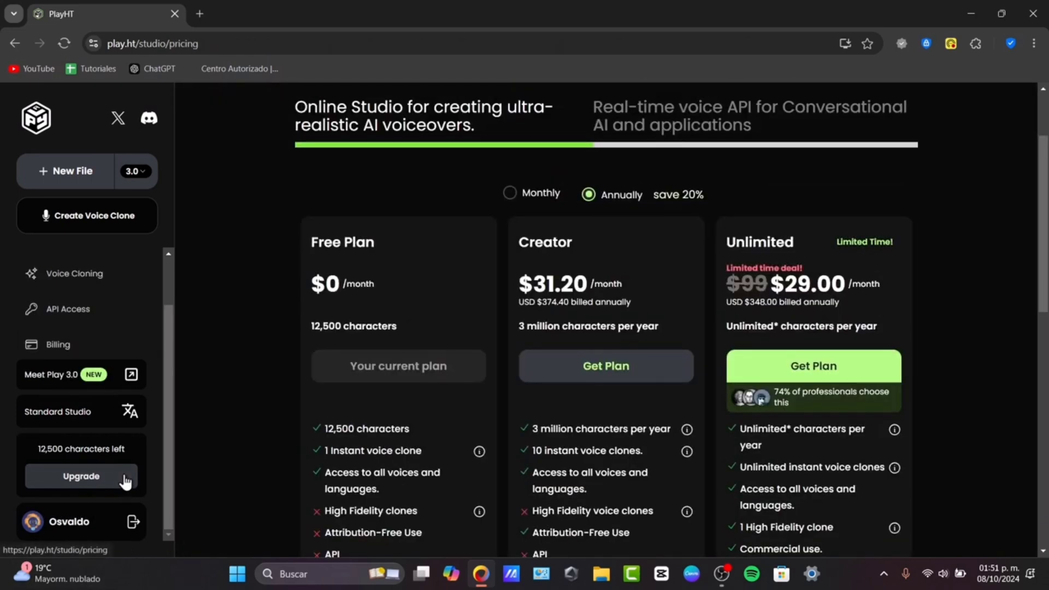